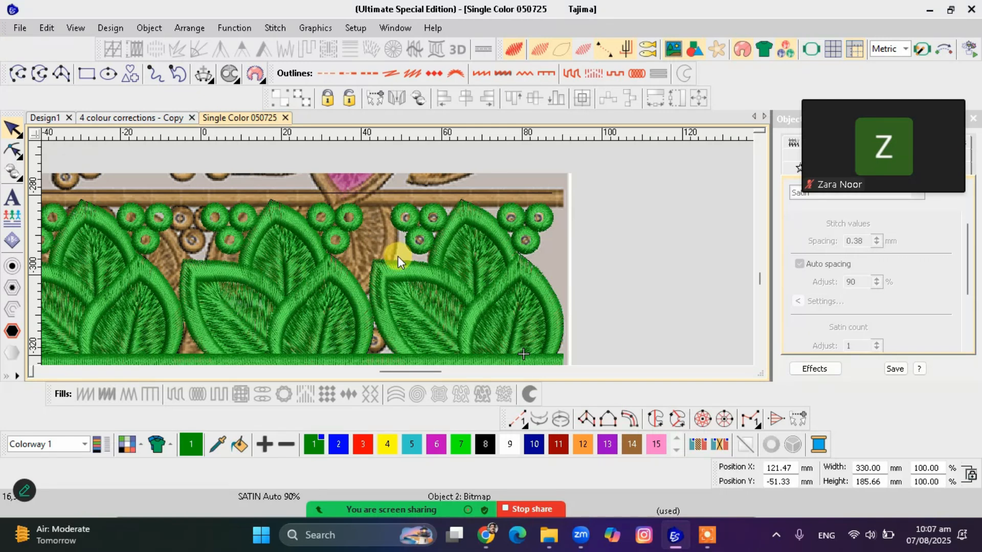
Examine the leaf borders and the flower band of the embroidery artwork, up close and as a whole
scroll(398, 255, "up", 1)
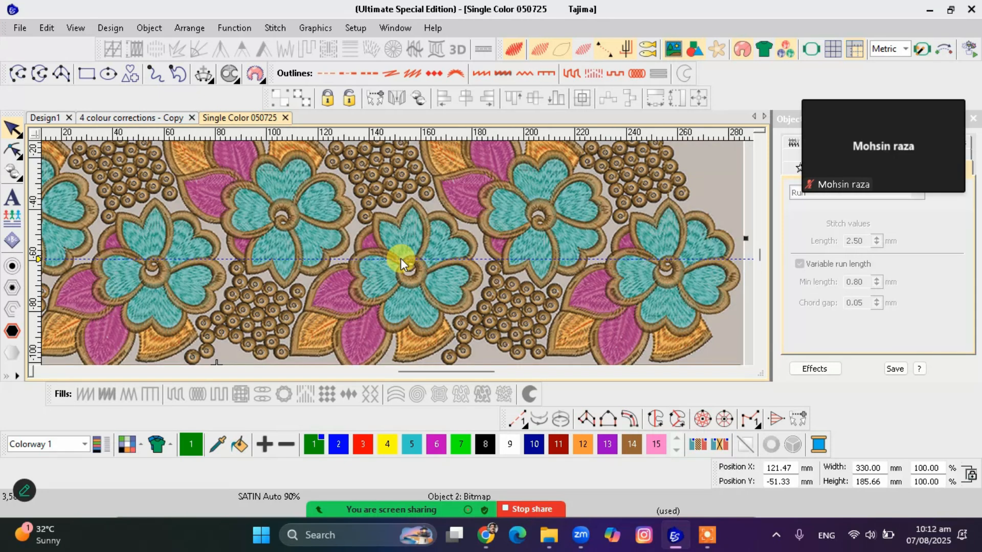
scroll(398, 253, "down", 2)
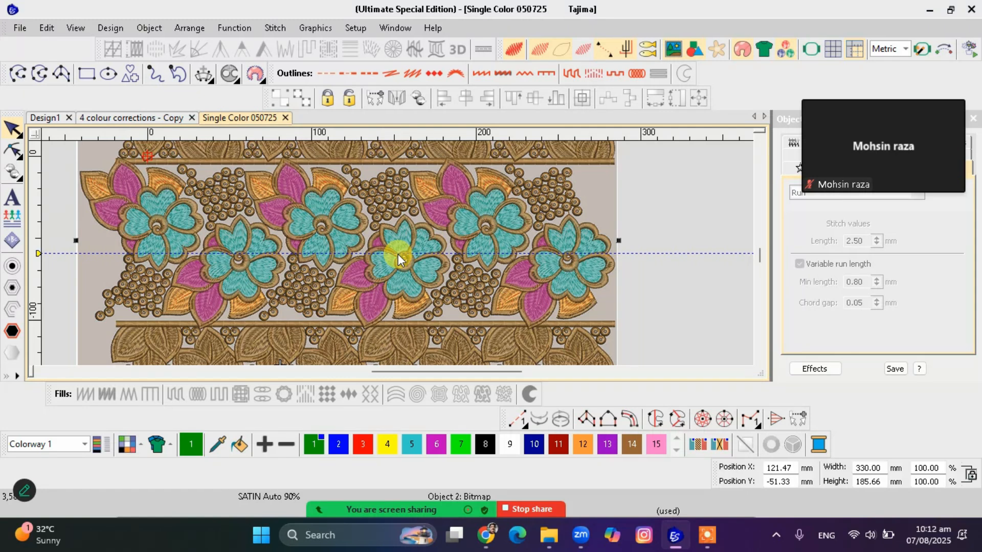
scroll(398, 255, "down", 1)
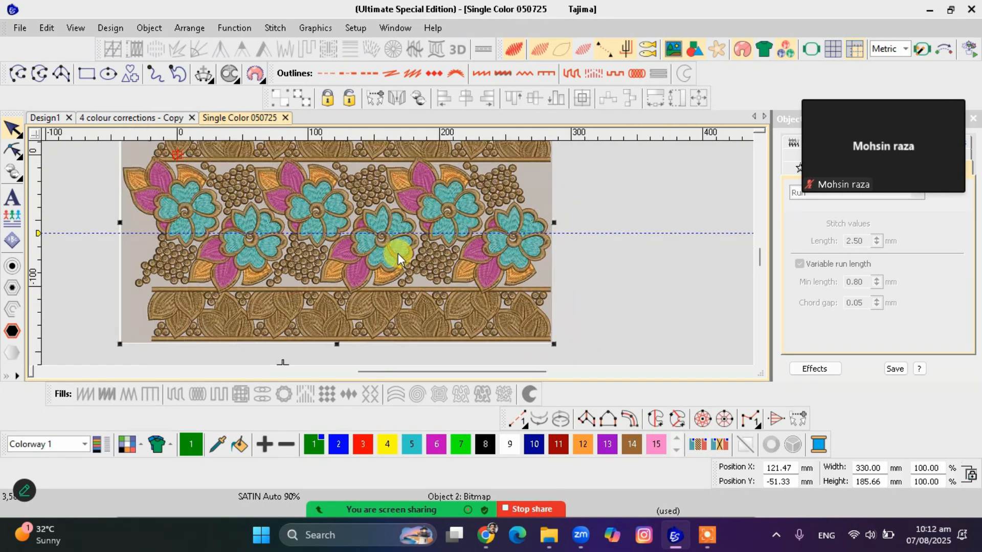
scroll(399, 254, "up", 1)
scroll(538, 290, "up", 3)
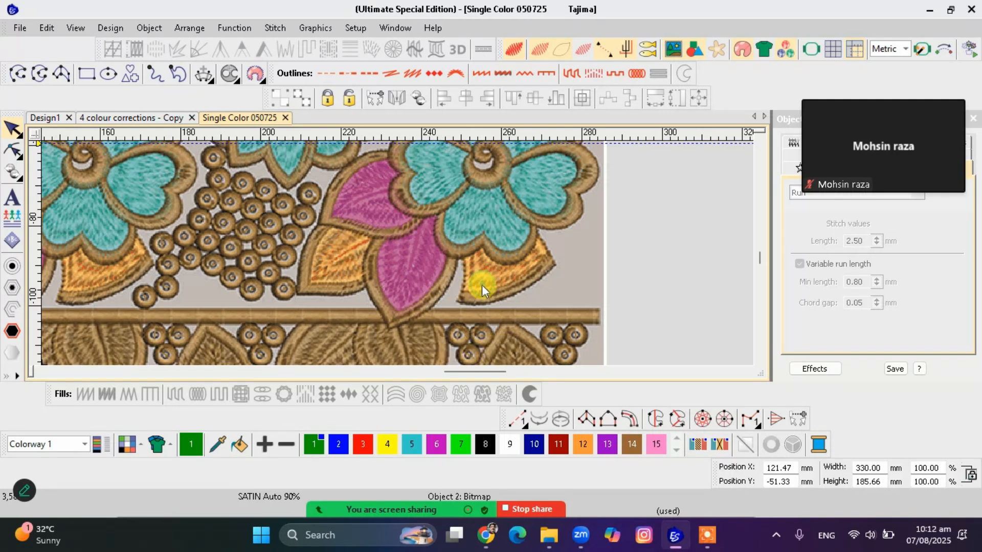
scroll(489, 287, "down", 3)
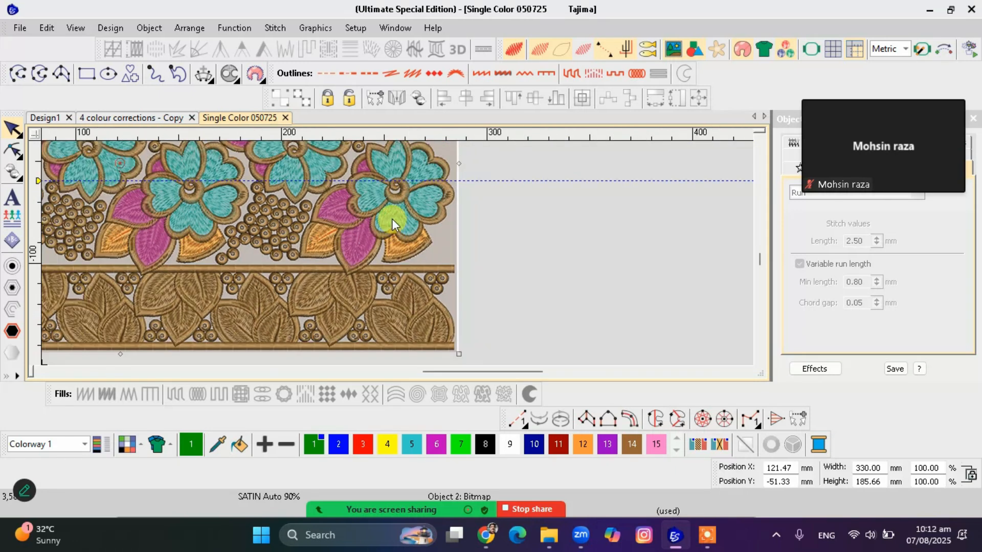
scroll(367, 186, "up", 2)
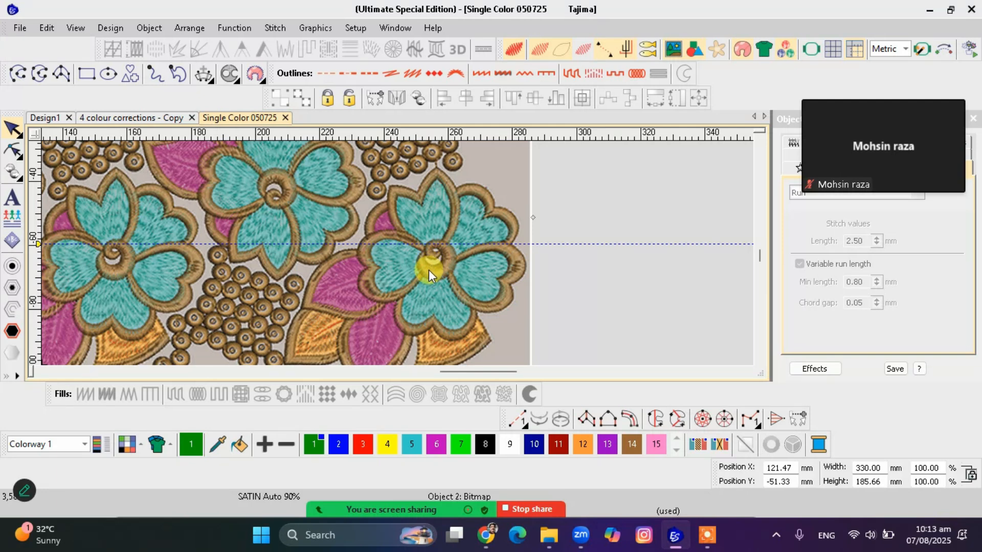
scroll(398, 253, "up", 1)
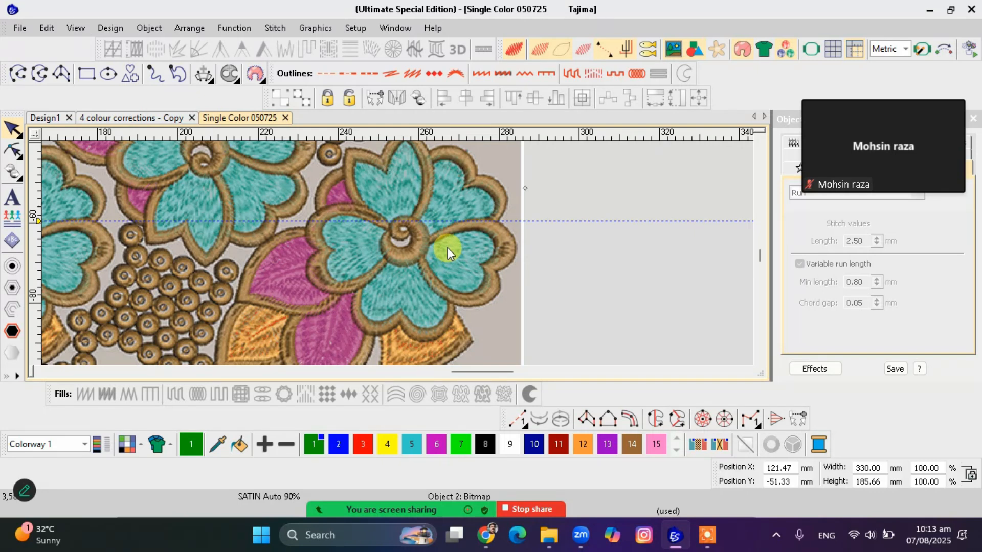
scroll(447, 247, "down", 6)
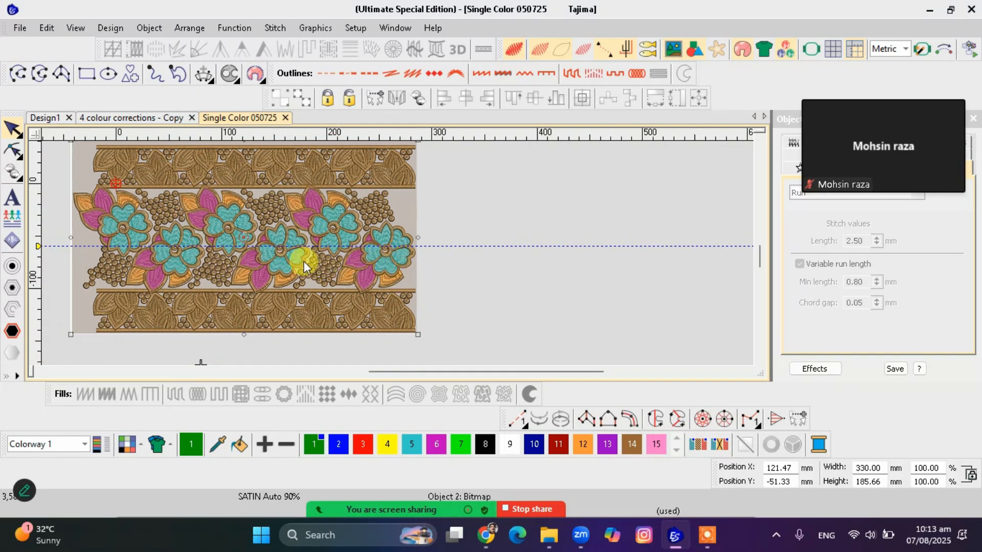
Draw a straight run-stitch line across the full width of the lower leaf border's upper edge
key("Escape")
left_click(18, 74)
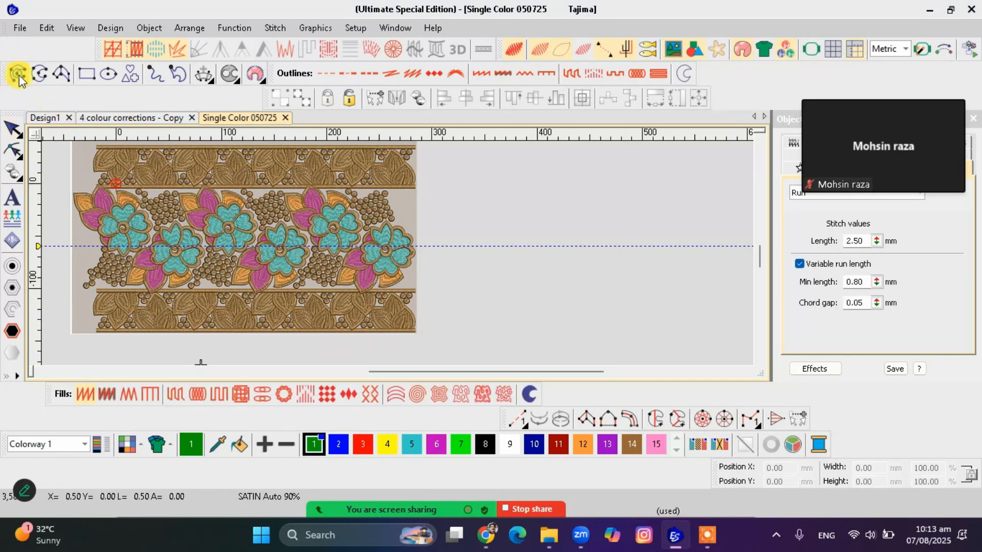
left_click(97, 288)
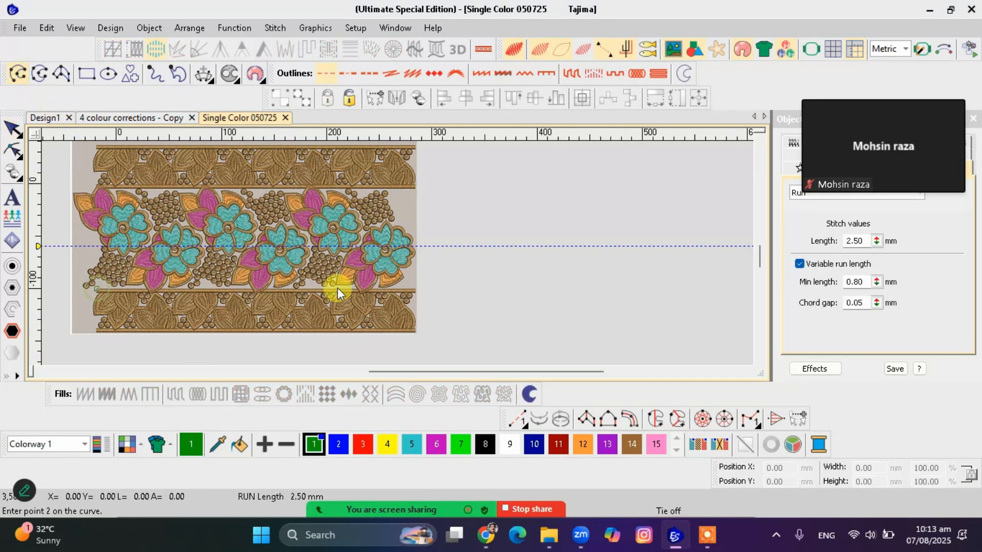
left_click(413, 291)
key("Return")
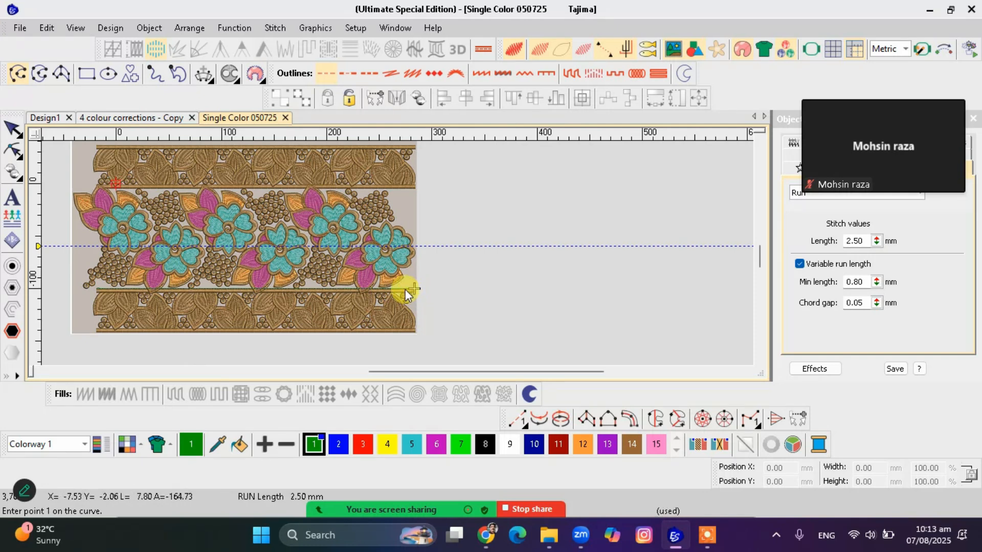
key("Escape")
Enter a width of 330 mm for the run line to work out the required scale percentage
double_click(860, 463)
type("33")
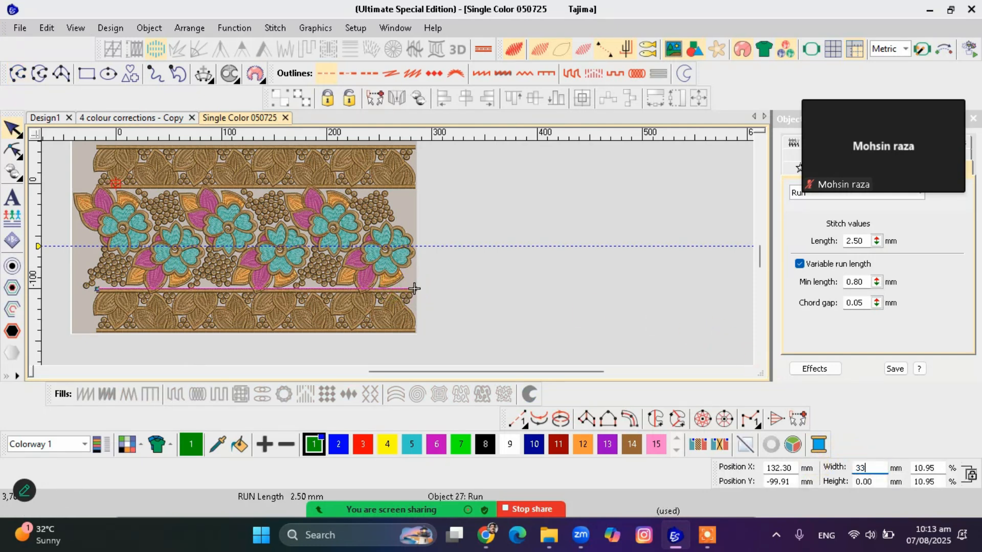
type("0")
key("Tab")
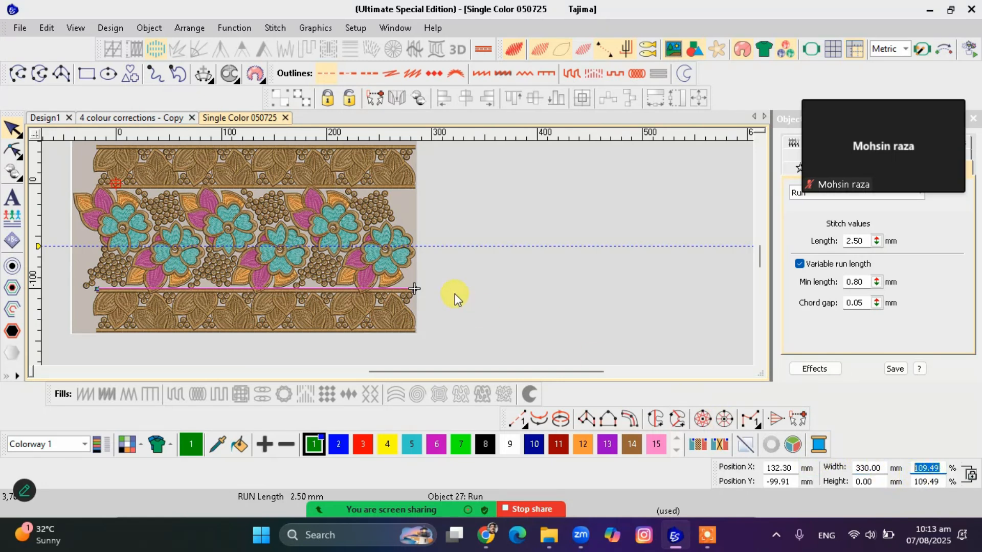
Add the bitmap to the selection and scale it together with the run line to 109.5%
left_click(355, 248, "ctrl")
left_click_drag(941, 467, 894, 470)
type("109.5")
key("Return")
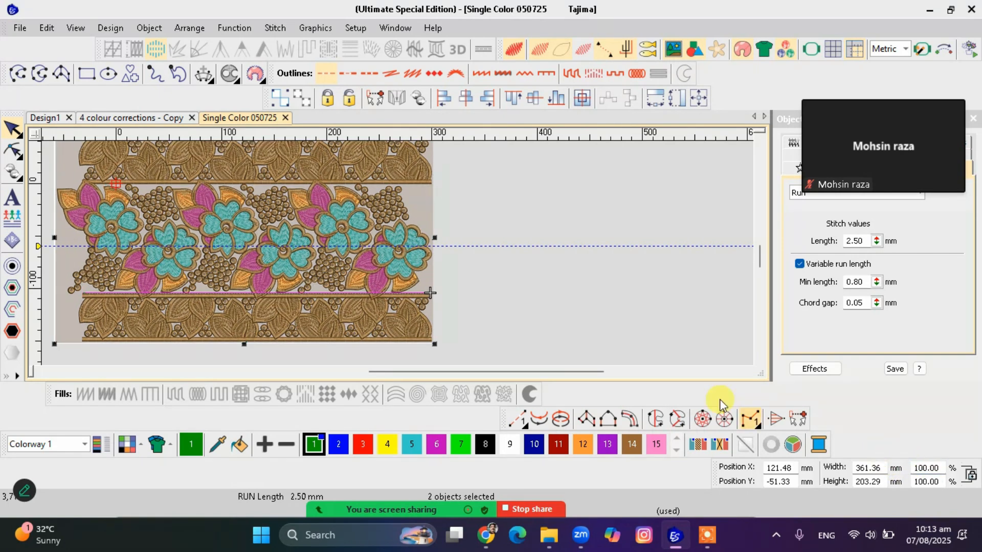
Delete the run reference line and lock the scaled bitmap in place
left_click(379, 294)
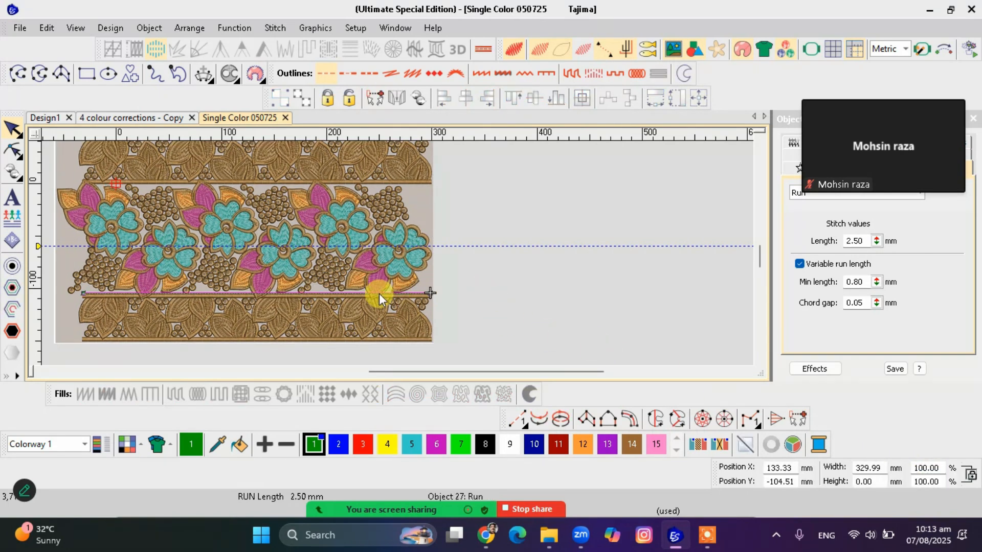
left_click(382, 289)
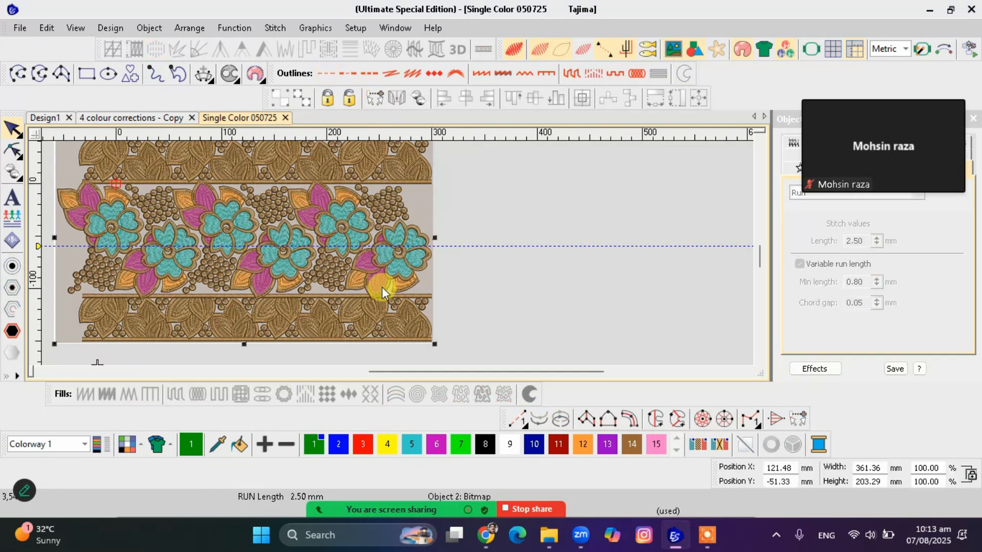
key("k")
Dim the bitmap artwork and start an open curve with the Vector outline type
scroll(348, 252, "up", 3)
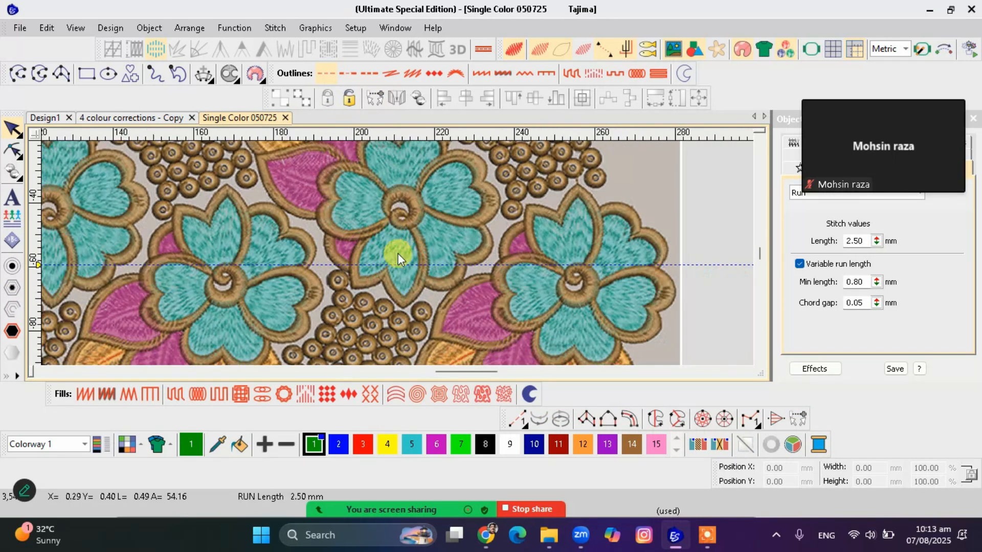
scroll(398, 254, "up", 2)
scroll(398, 254, "up", 1)
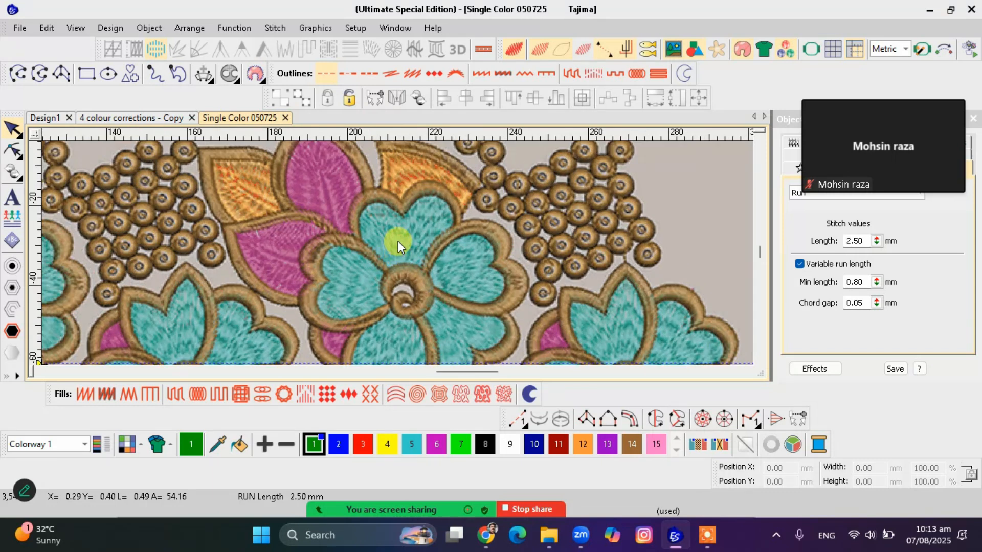
scroll(397, 251, "down", 1)
scroll(397, 254, "up", 1)
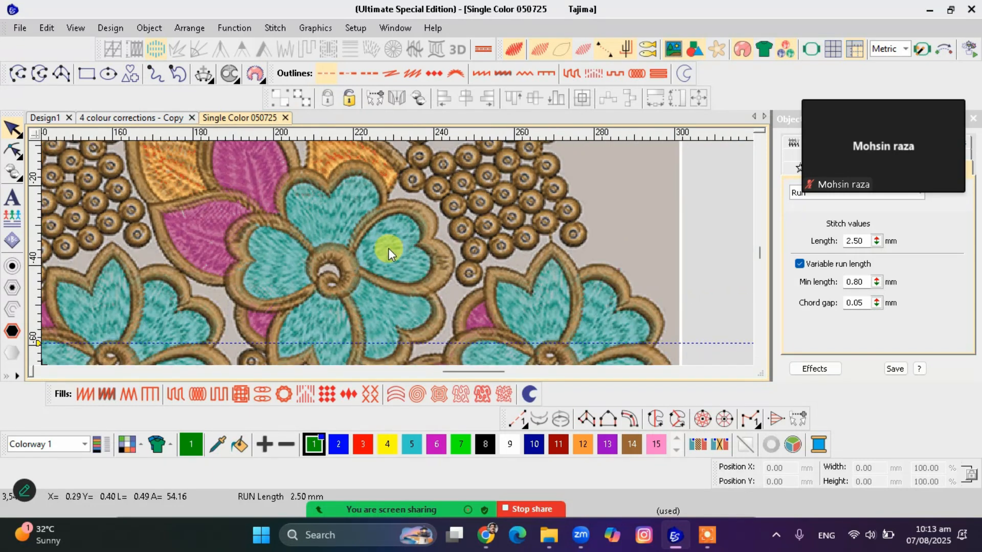
scroll(312, 322, "down", 1)
scroll(398, 253, "up", 2)
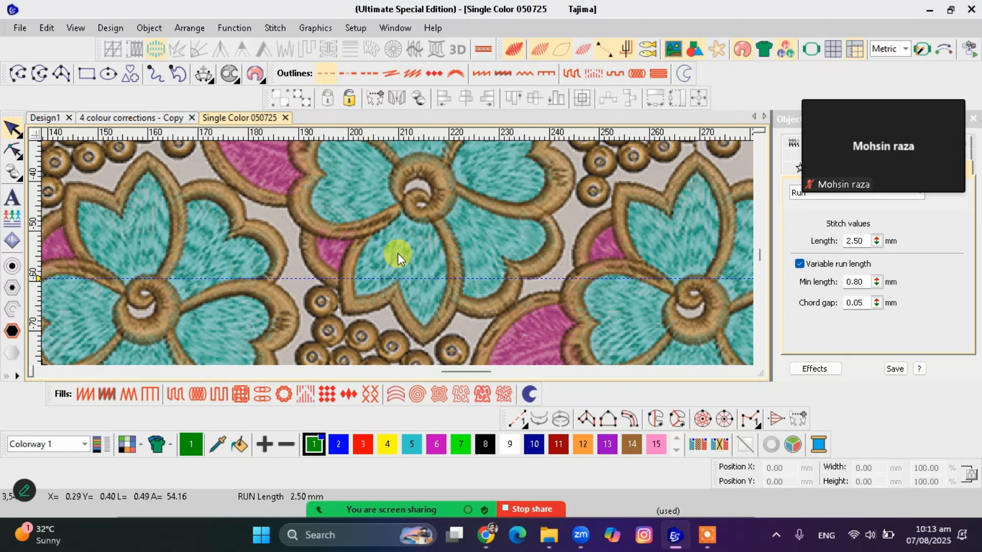
scroll(398, 253, "up", 1)
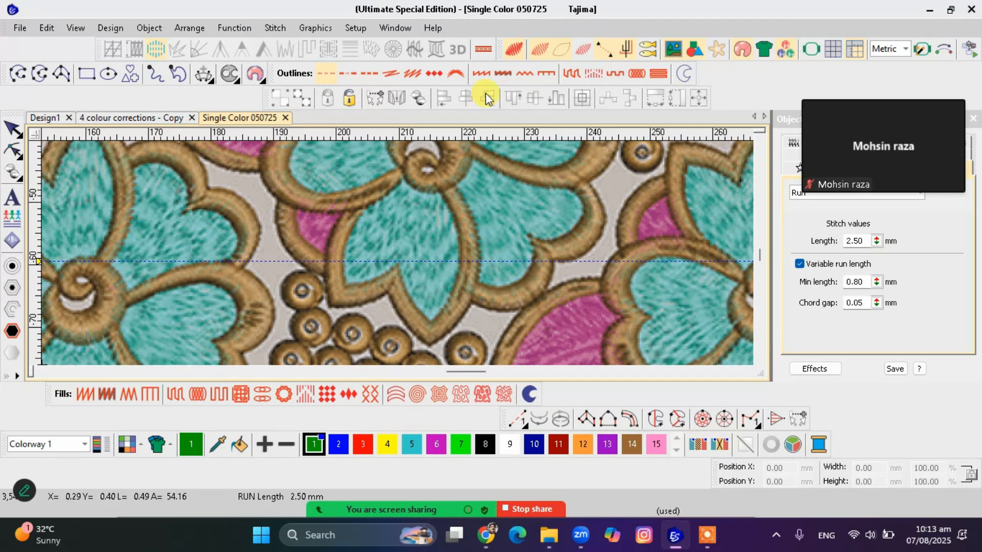
left_click(695, 50)
left_click(18, 75)
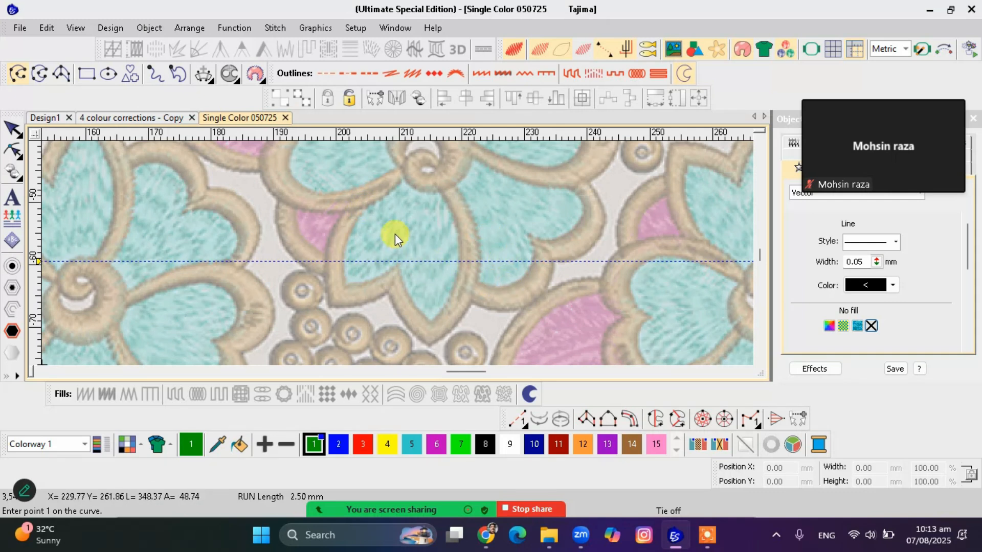
Examine the petal outlines and spiral centre of the upper-row flower on the dimmed artwork
scroll(437, 231, "down", 2)
scroll(396, 245, "up", 1)
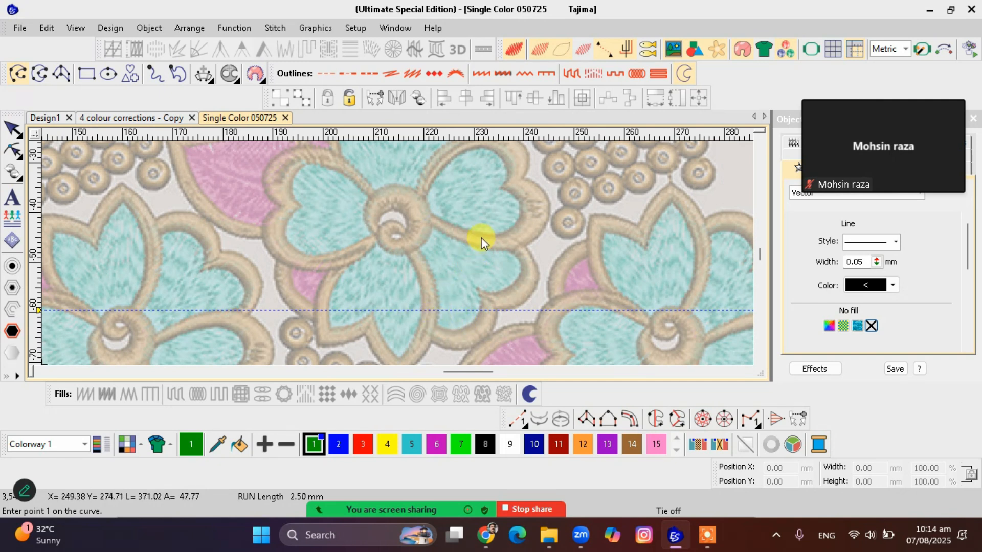
scroll(440, 245, "down", 1)
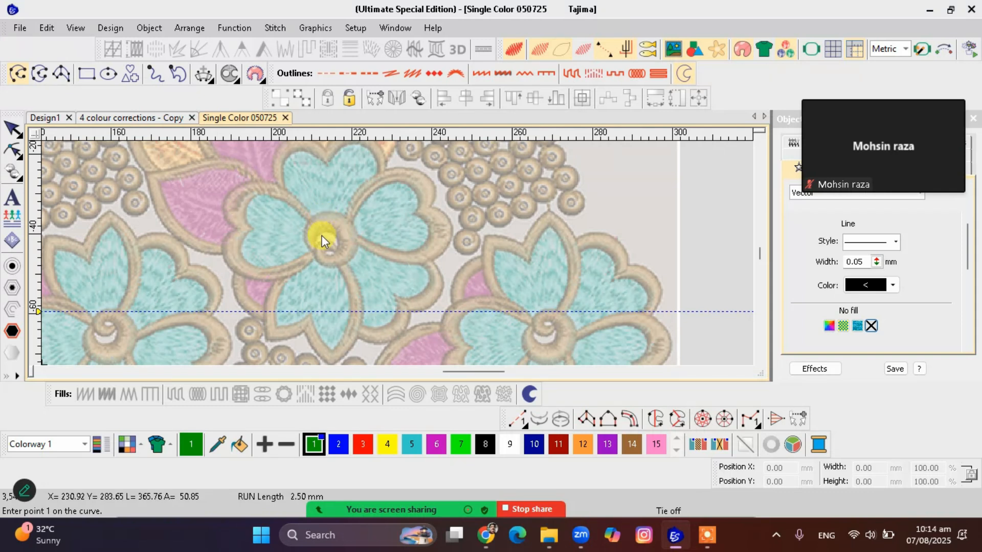
scroll(398, 253, "up", 1)
scroll(398, 253, "down", 1)
scroll(398, 253, "up", 1)
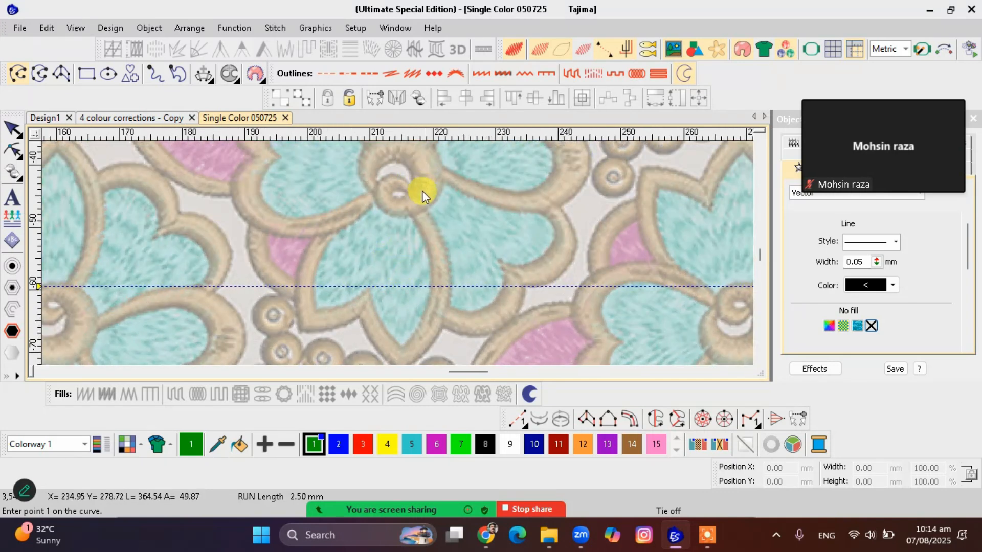
scroll(398, 253, "down", 1)
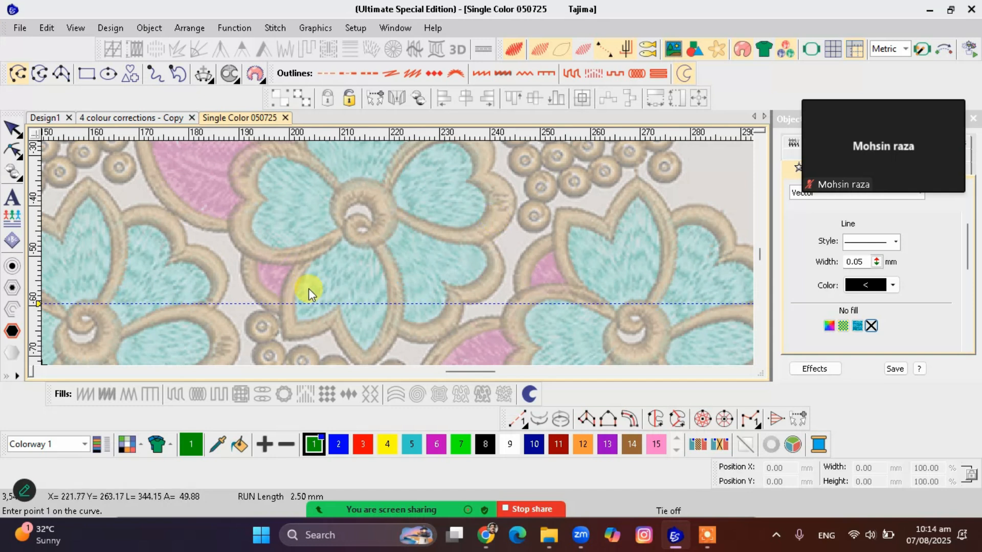
Trace the outer edge of the flower's two-pointed lower petal as an open vector curve up to the spiral centre
scroll(309, 289, "up", 1)
left_click(385, 213)
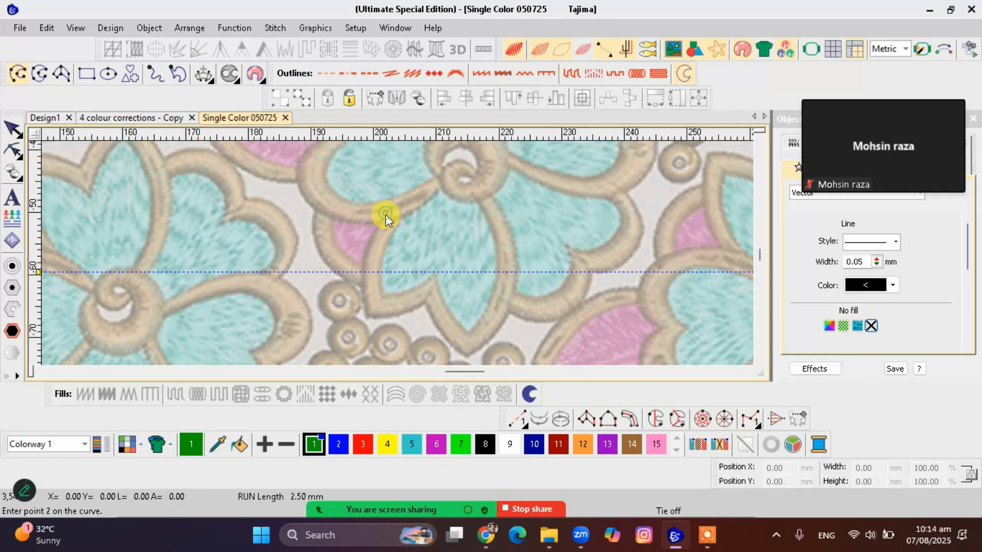
left_click(365, 265)
left_click(368, 318)
left_click(443, 334)
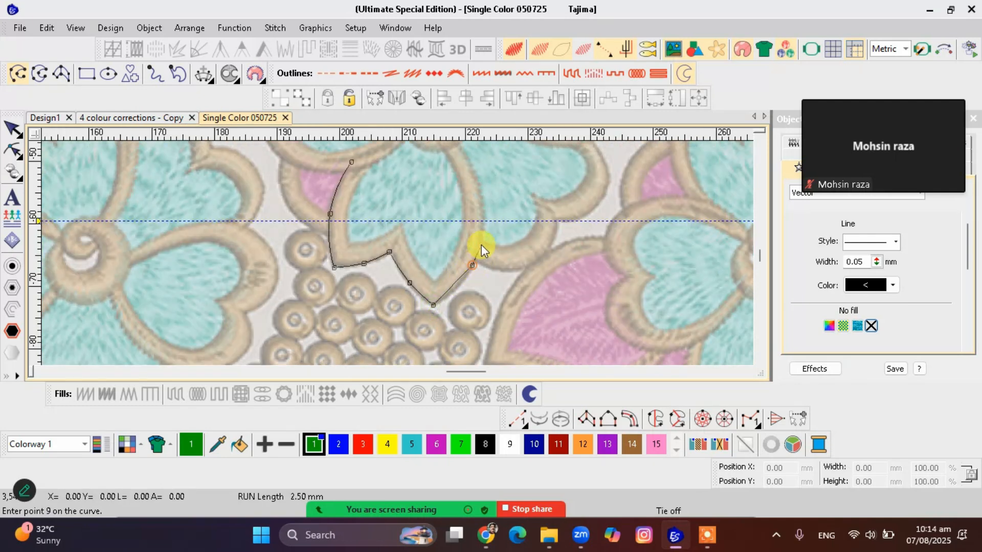
left_click(485, 214)
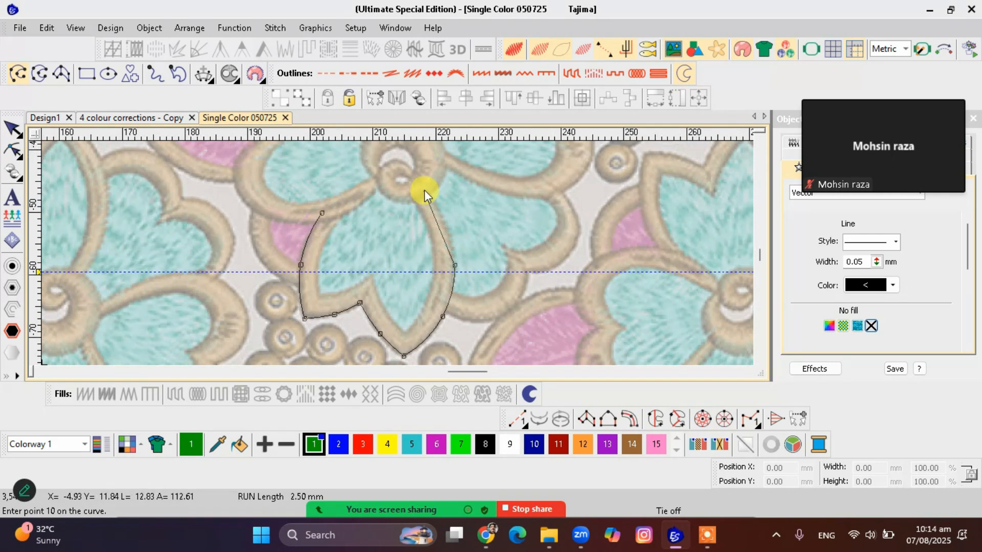
left_click(425, 184)
key("Return")
Trace the inner edge of the same petal's border as a second open vector curve
left_click(322, 251)
left_click(320, 292)
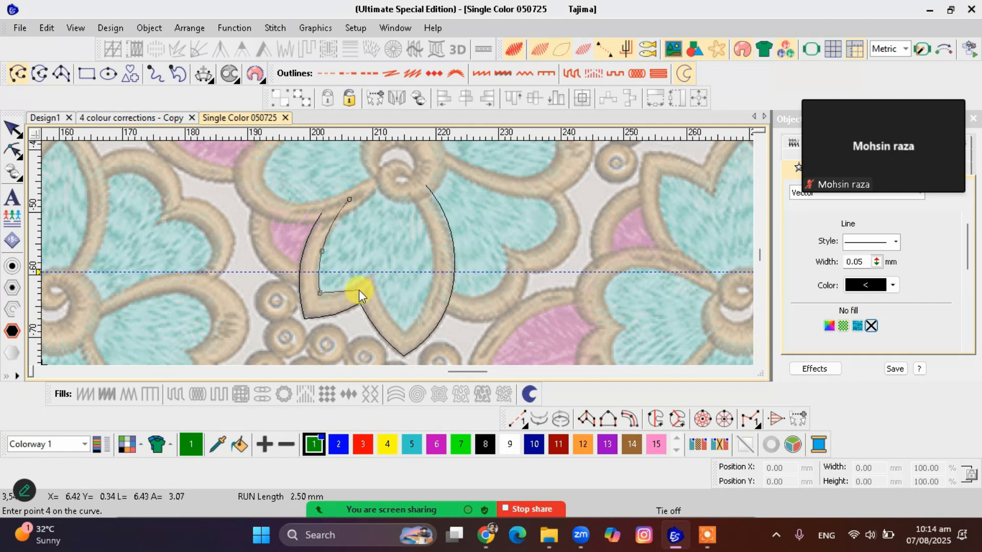
left_click(352, 287)
left_click(371, 274)
left_click(385, 309)
left_click(406, 329)
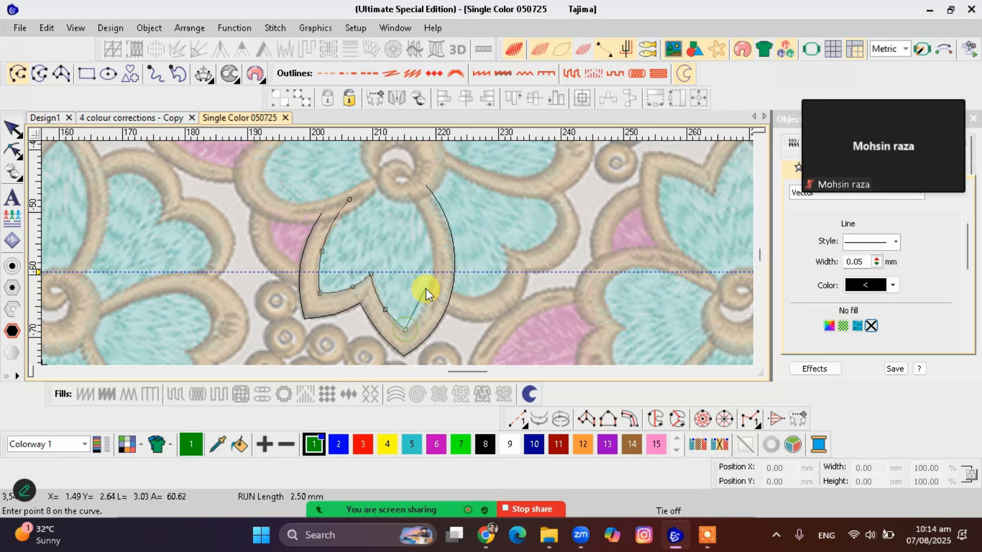
left_click(434, 262)
left_click(409, 189)
key("Return")
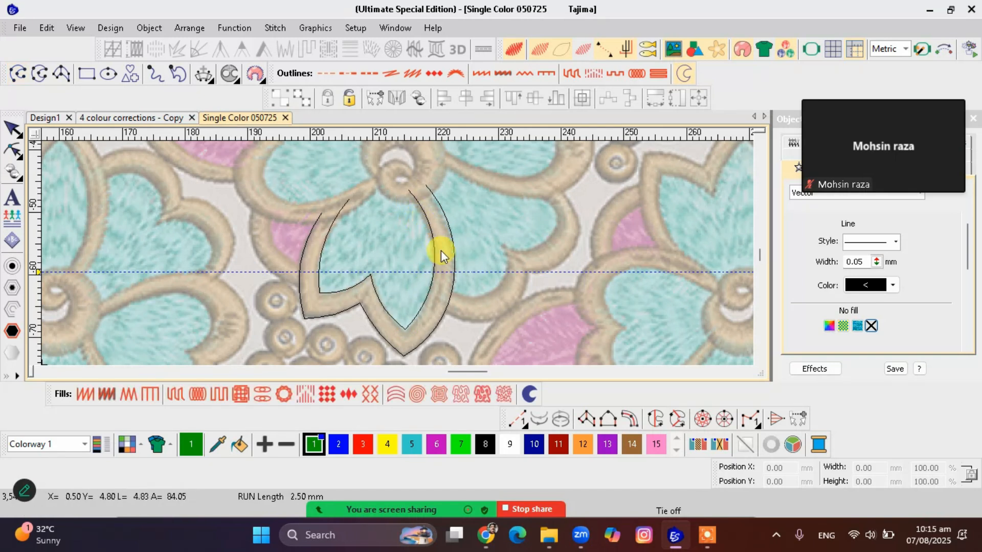
Hide the bitmap and reshape the petal's outer curve, extending its left end upward and raising the notch between the two points
key("d")
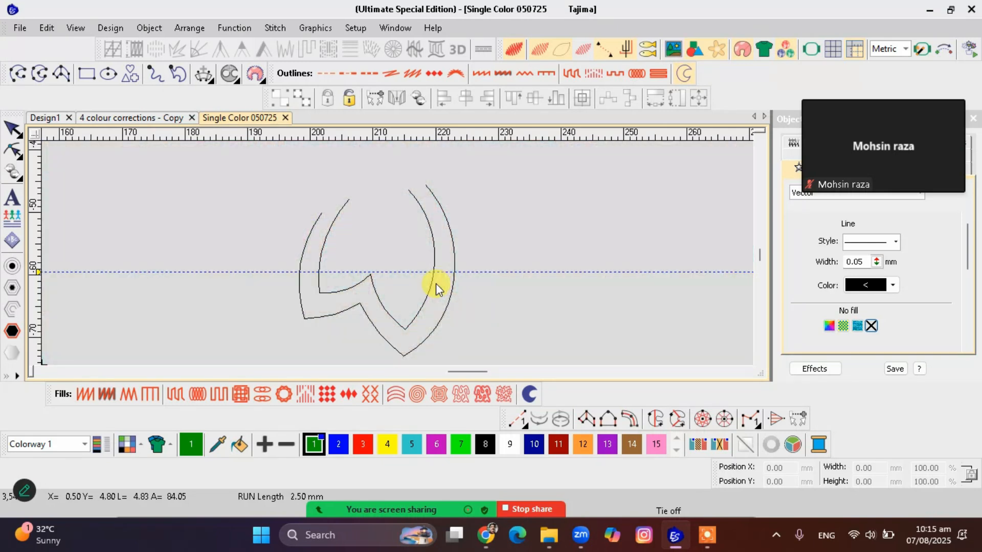
left_click(425, 296)
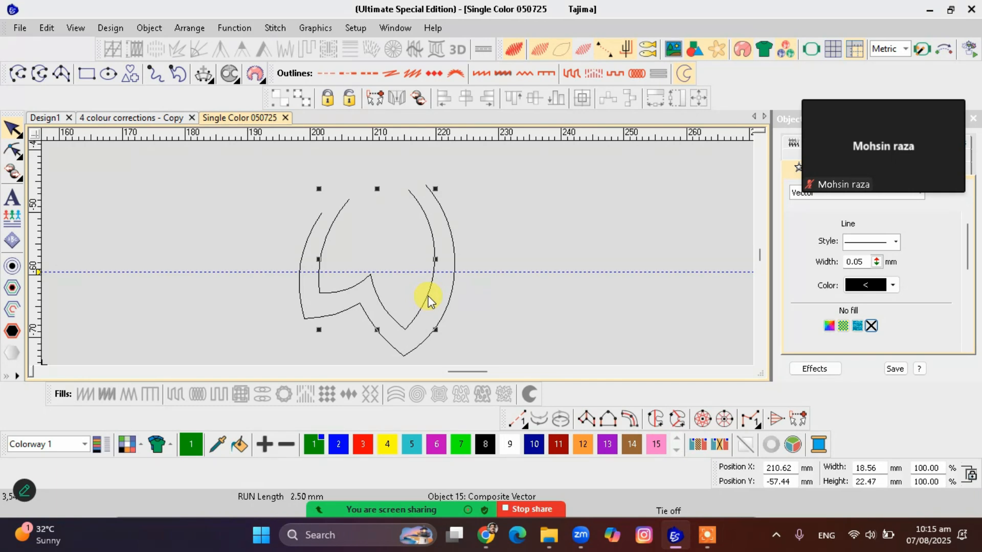
key("h")
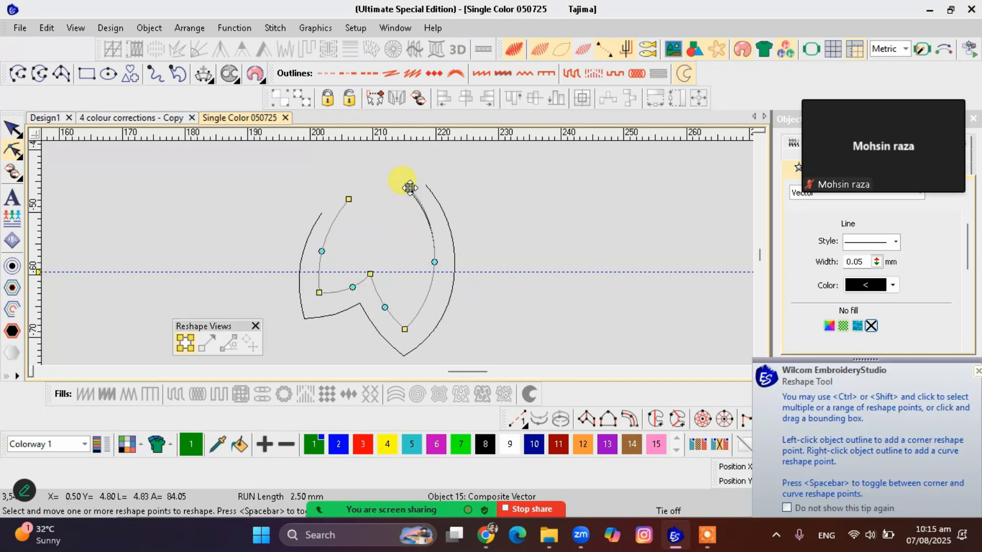
left_click(322, 215)
left_click_drag(323, 215, 334, 197)
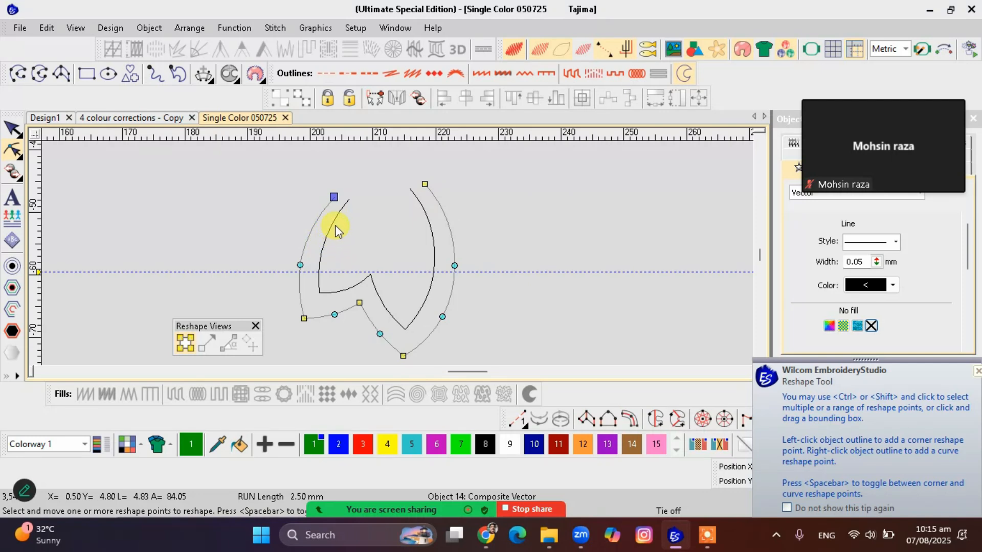
left_click_drag(363, 302, 364, 297)
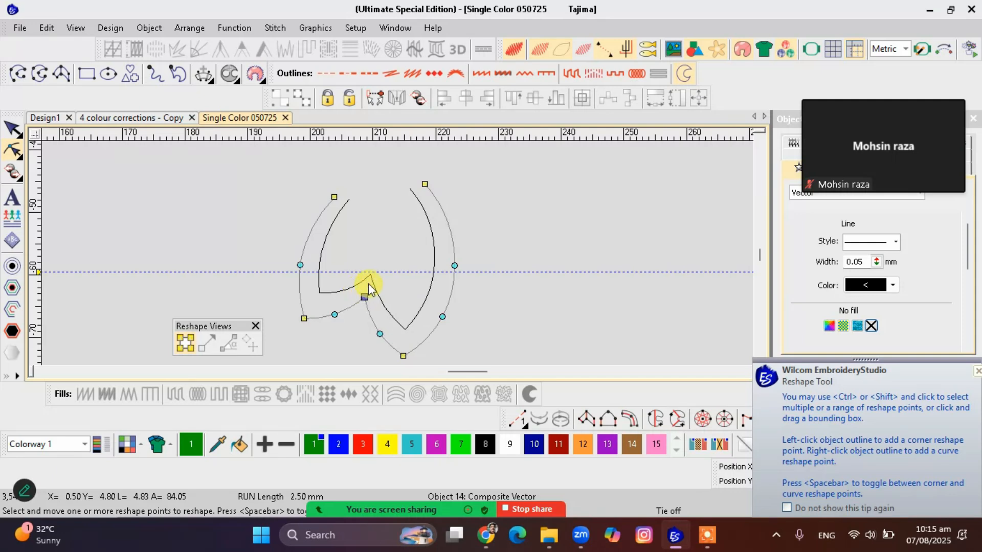
Move the lower-left corner point of the petal's inner curve slightly downward
left_click(319, 294)
left_click(319, 295)
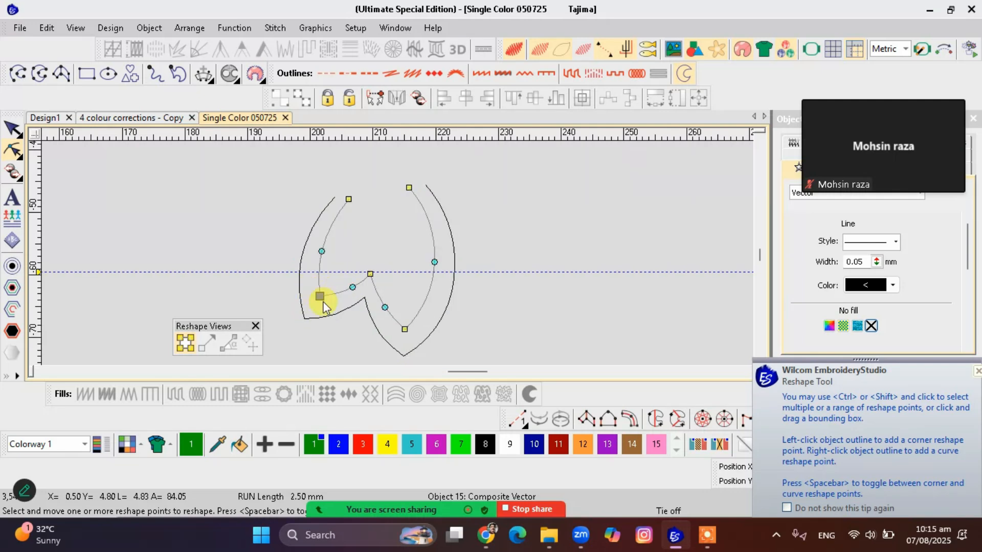
left_click(353, 298)
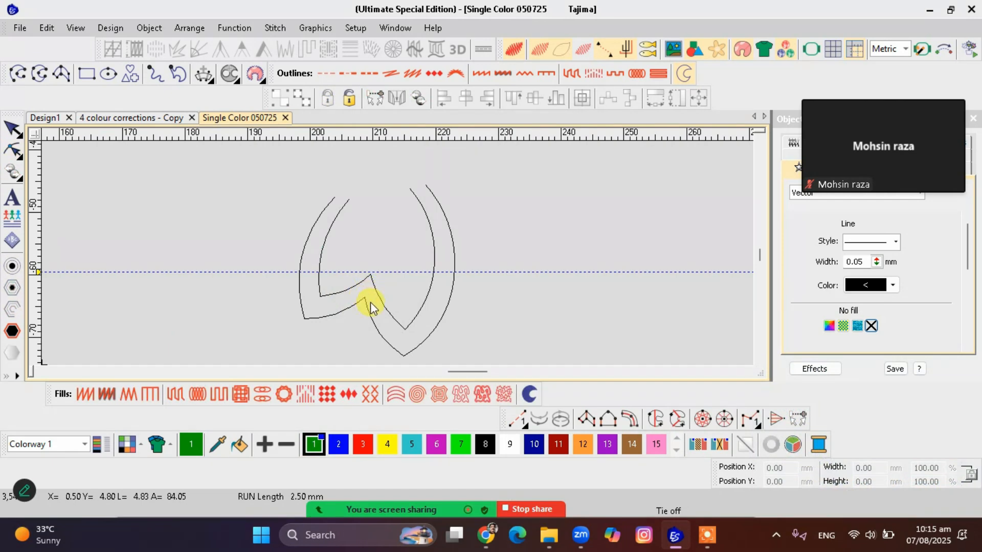
key("Return")
Fine-tune the side curve points of the petal's inner outline, shifting the right one slightly outward and the left one slightly inward
key("h")
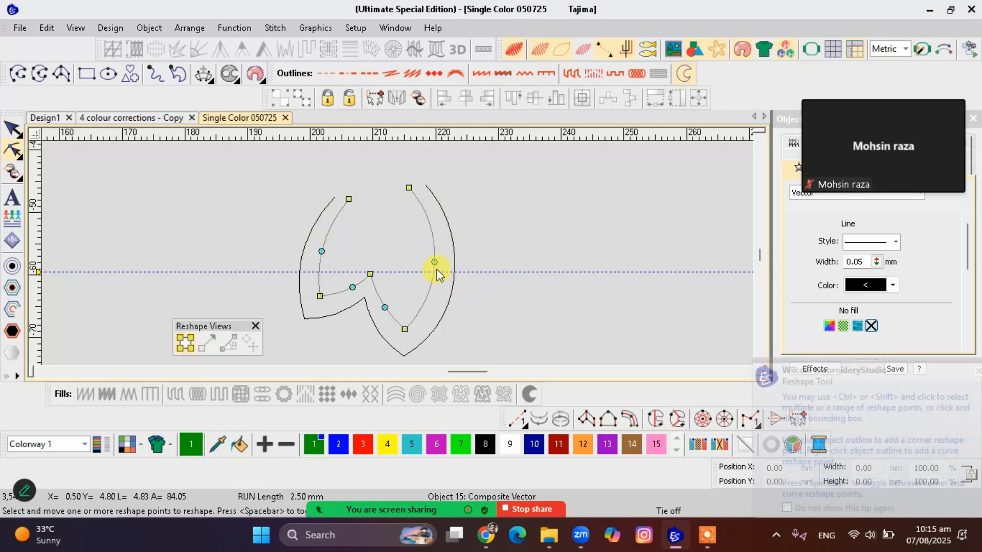
left_click_drag(435, 264, 436, 265)
left_click_drag(324, 252, 326, 254)
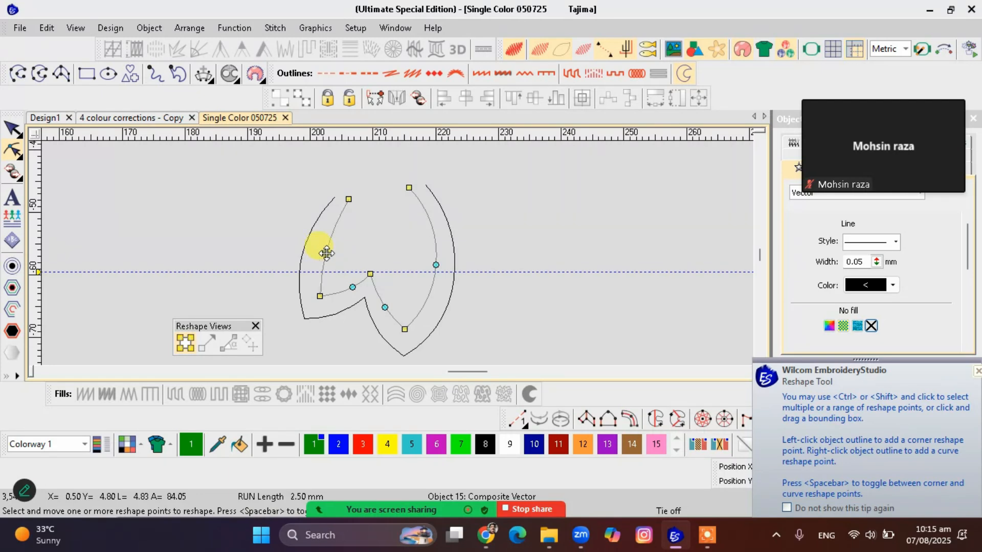
left_click(326, 253)
left_click(326, 253)
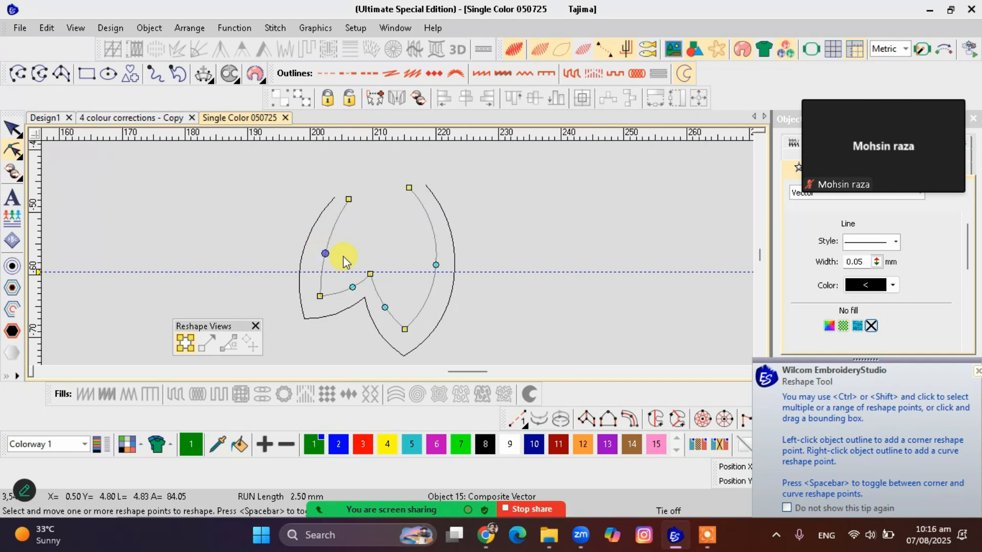
key("Left")
key("Left")
key("Left")
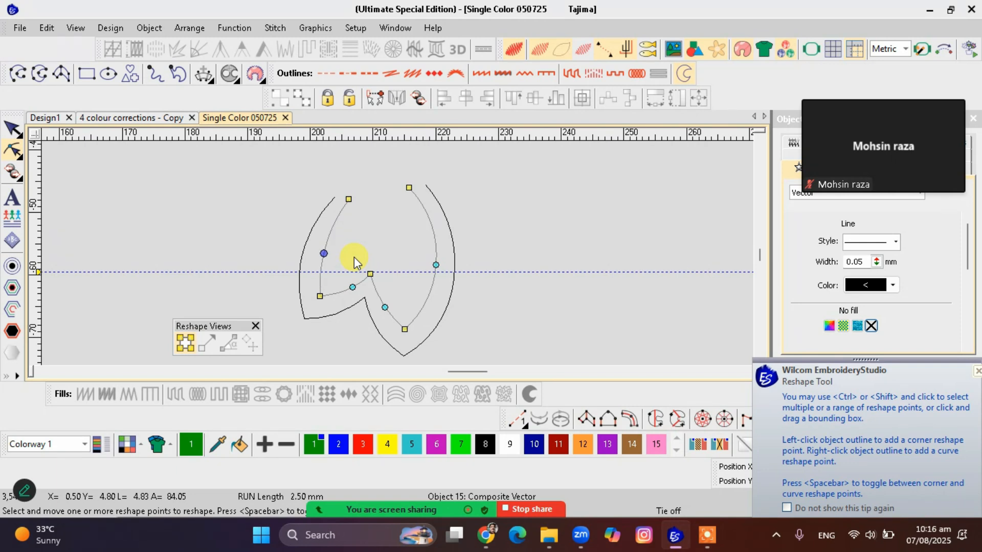
key("Left")
left_click(439, 263)
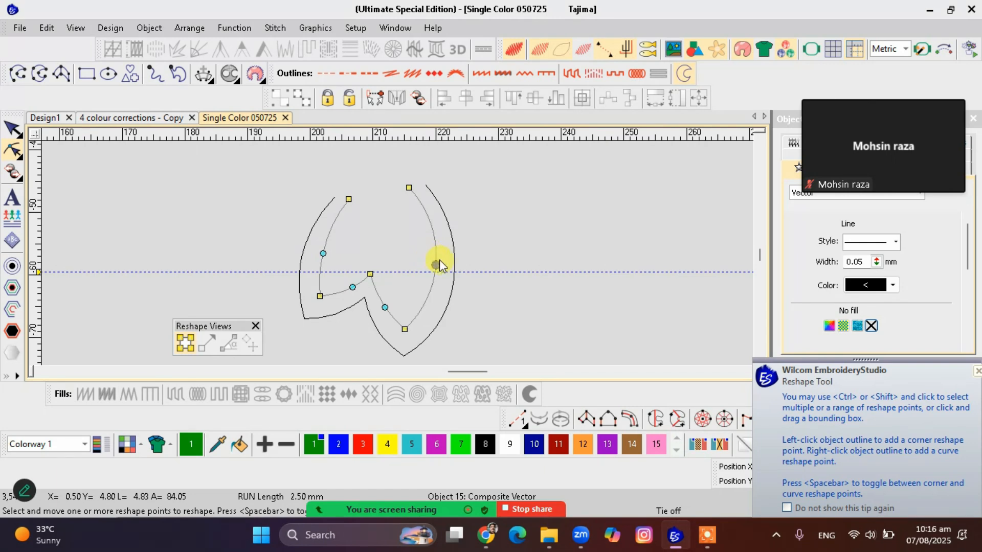
key("Escape")
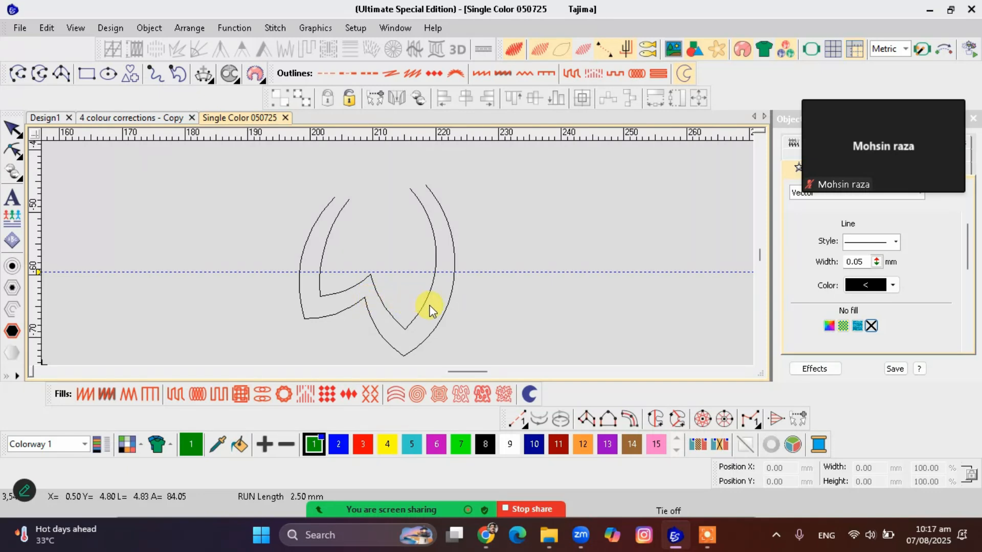
Nudge the notch point of the petal's inner curve slightly to the right
left_click(389, 318)
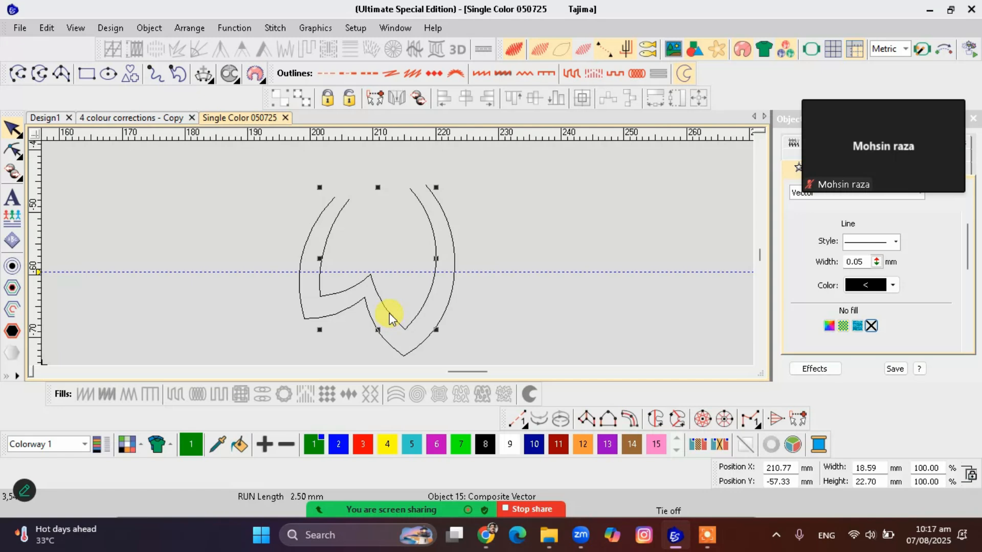
key("h")
left_click(369, 274)
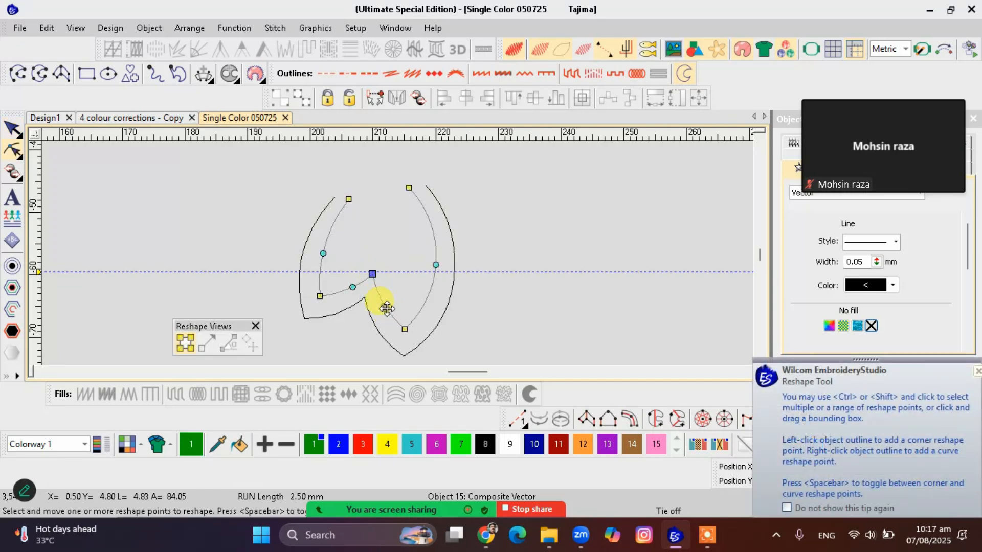
key("Escape")
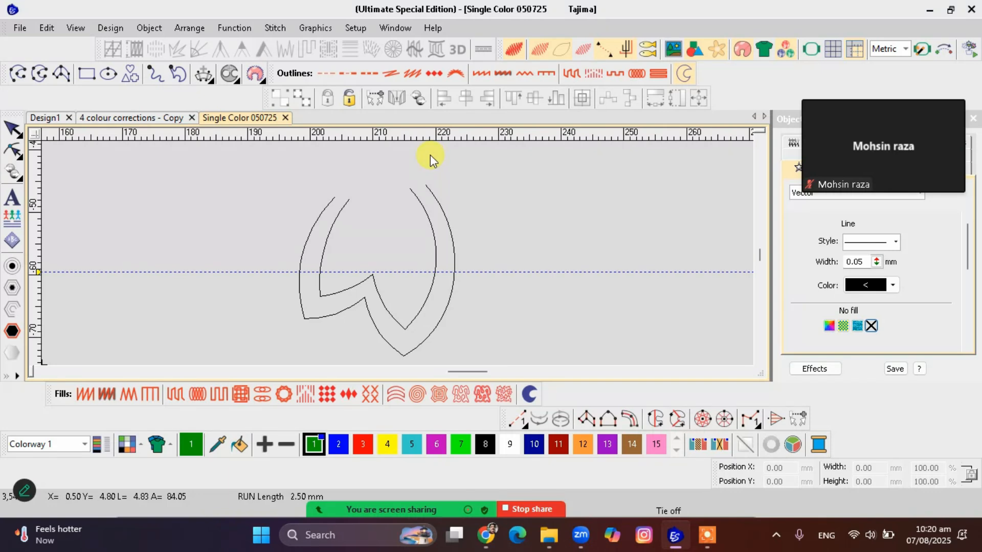
Start a Column A satin between the two petal outlines, placing point pairs down the right side to the lower tip
scroll(398, 253, "up", 1)
scroll(398, 253, "down", 2)
scroll(398, 253, "up", 1)
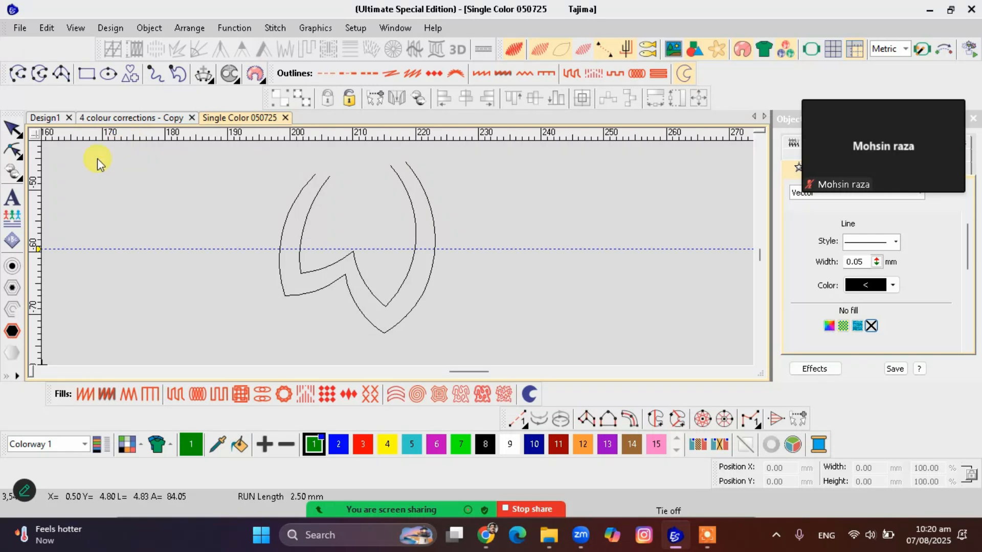
key("i")
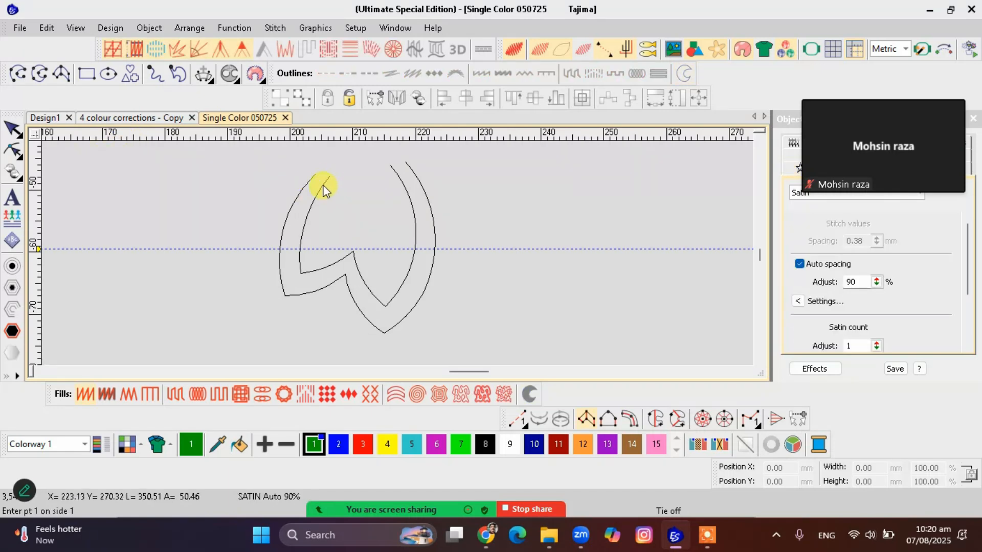
left_click(393, 167)
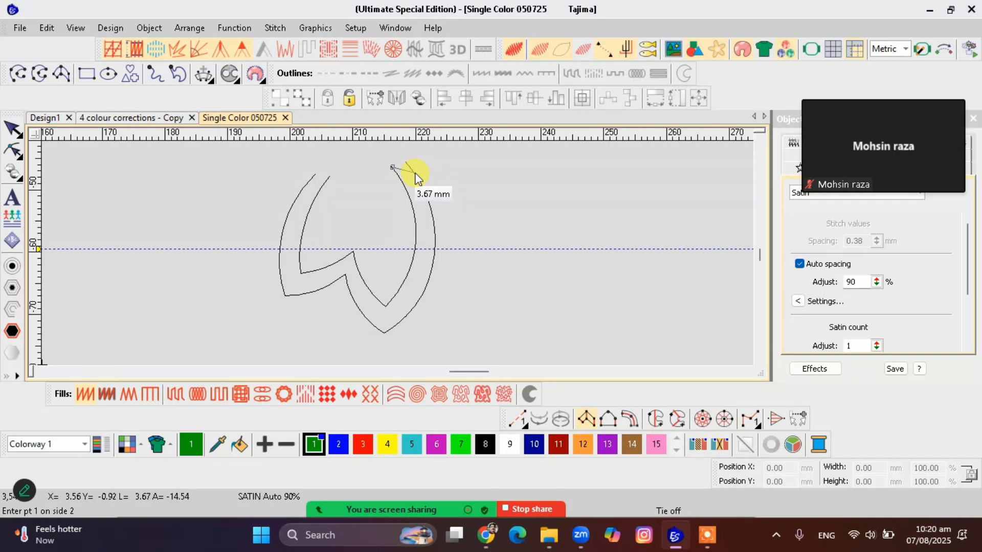
left_click(414, 173)
left_click(417, 227)
left_click(434, 238)
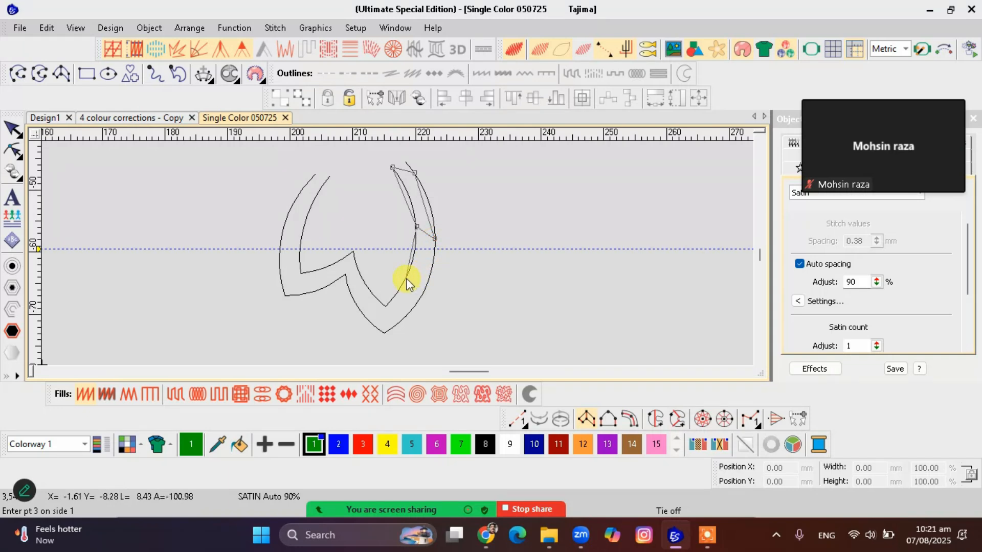
left_click(412, 310)
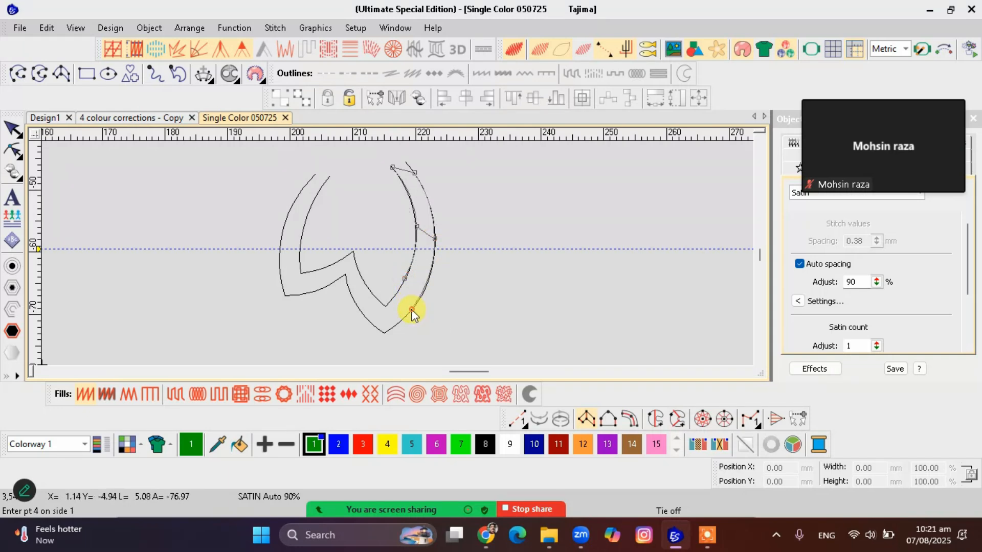
left_click(385, 308)
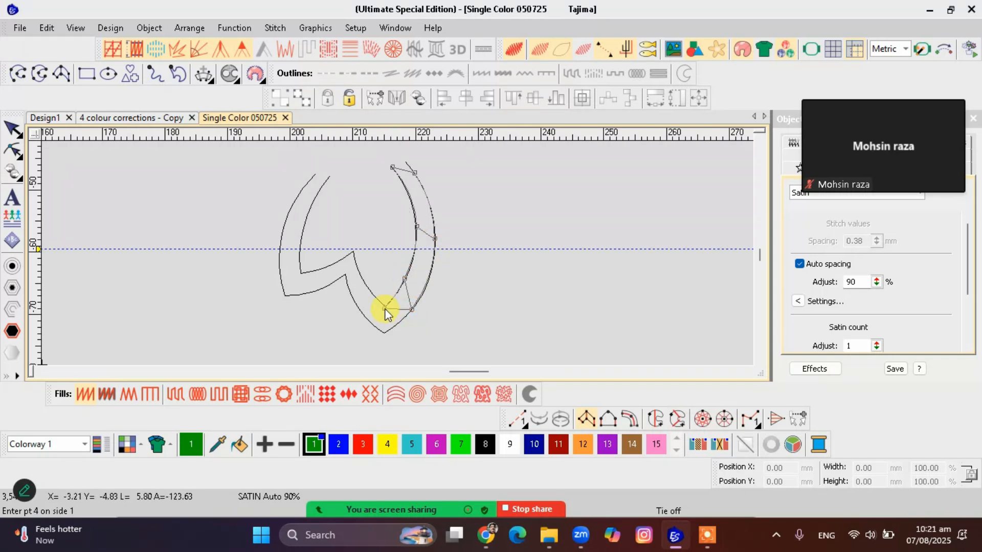
left_click(384, 335)
Continue the satin column's point pairs from the lower tip around the notch to the petal's left tip
left_click(361, 279)
left_click(352, 298)
left_click(353, 253)
left_click(346, 277)
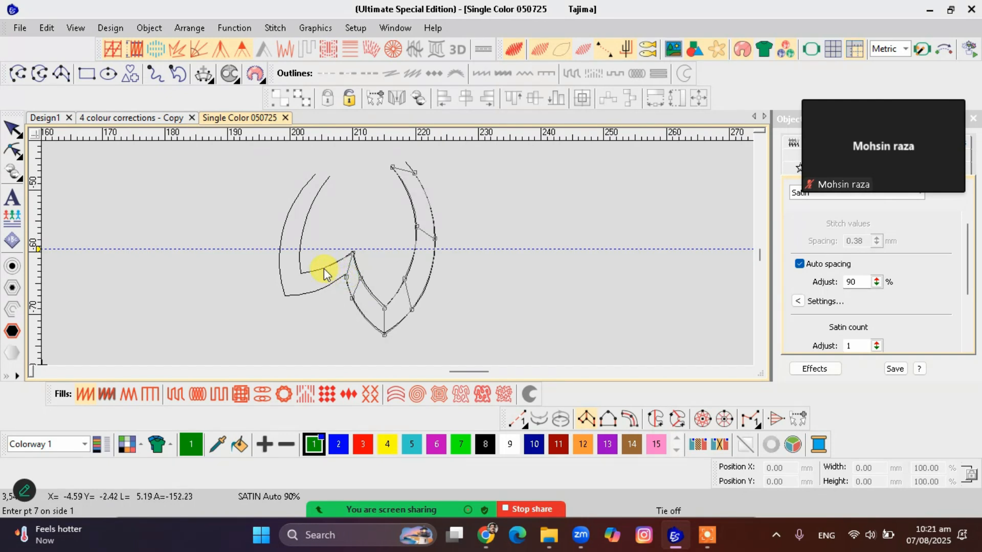
left_click(316, 290)
left_click(300, 274)
left_click(285, 297)
Place the last satin point pairs up the petal's left side and generate the column's stitches
left_click(304, 227)
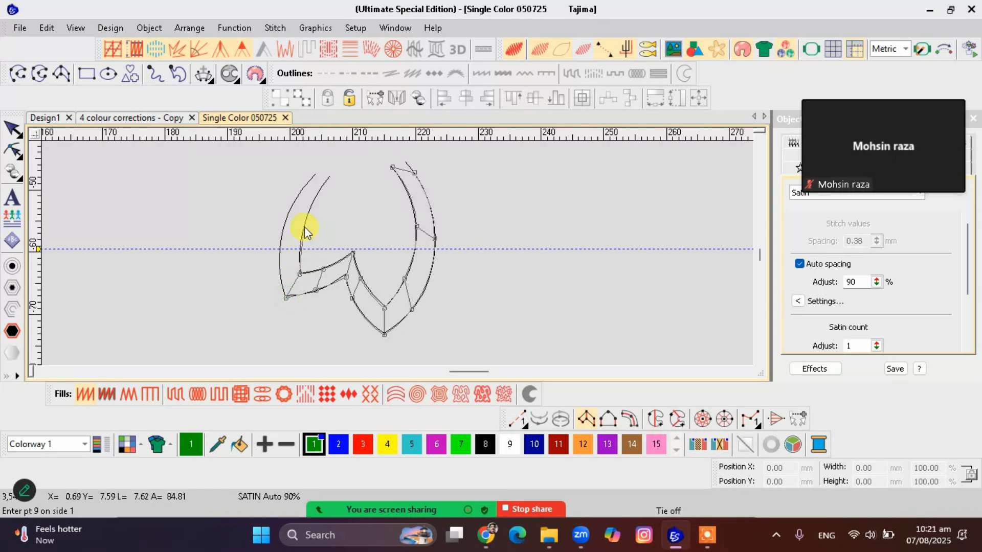
left_click(282, 232)
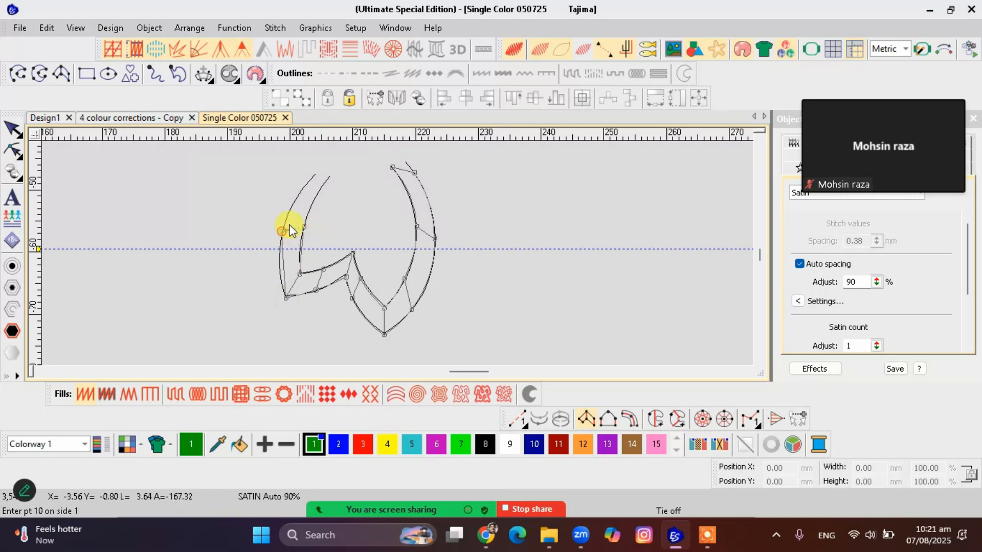
left_click(331, 175)
left_click(317, 175)
key("Return")
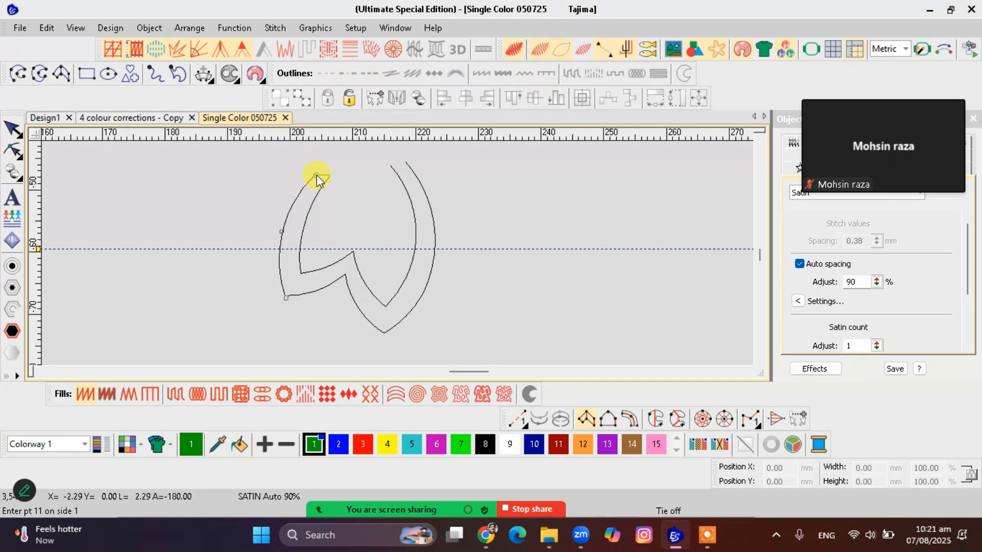
key("Escape")
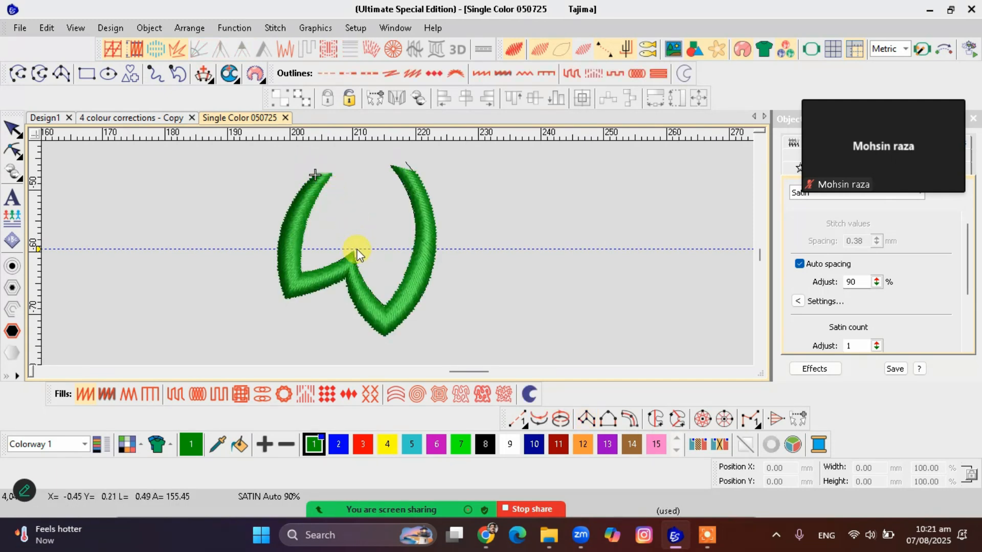
Select the petal's satin column and turn off its auto spacing
scroll(357, 250, "down", 1)
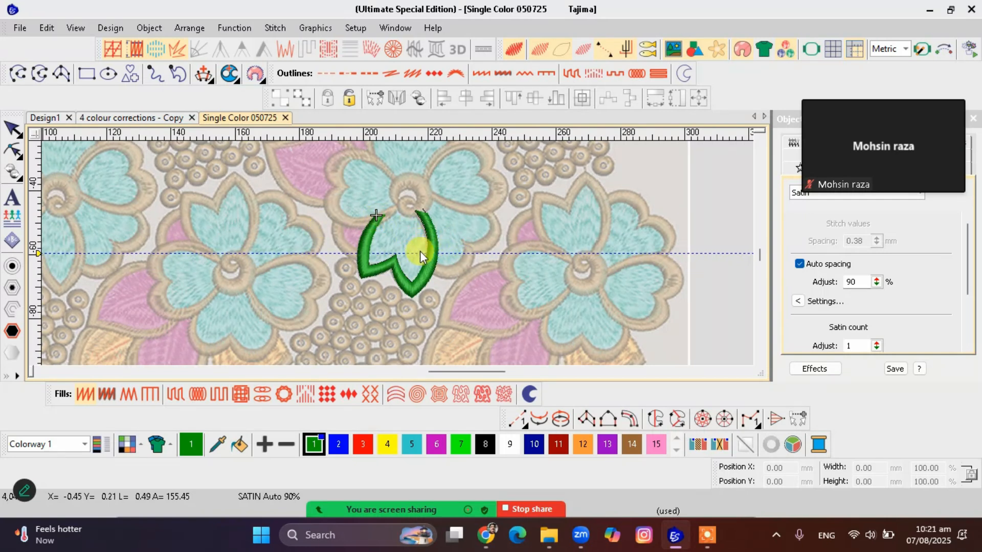
left_click(411, 277)
left_click(799, 264)
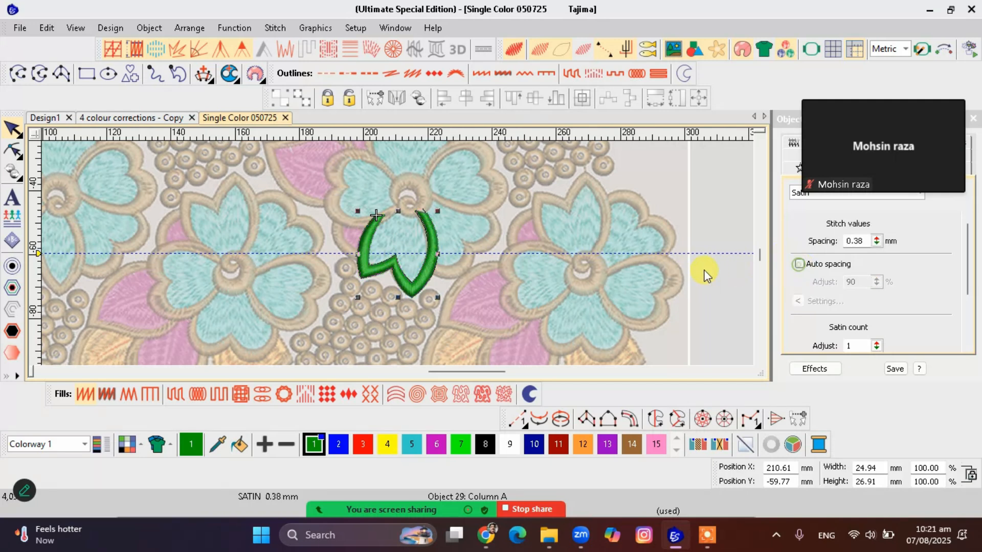
Examine the satin petal border against the artwork, along with the bead clusters and leaf border below it
scroll(398, 253, "up", 4)
scroll(400, 262, "down", 3)
scroll(398, 253, "up", 2)
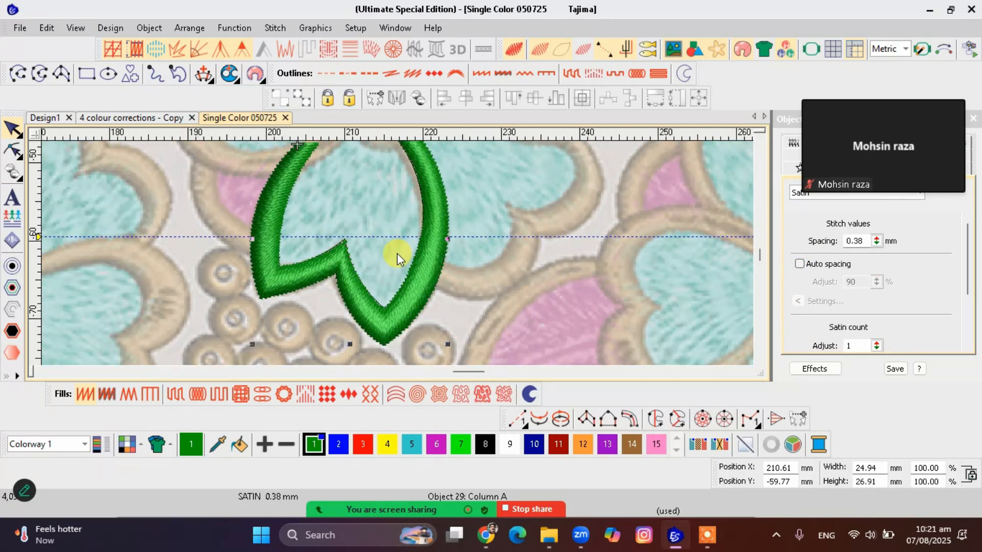
scroll(397, 254, "down", 1)
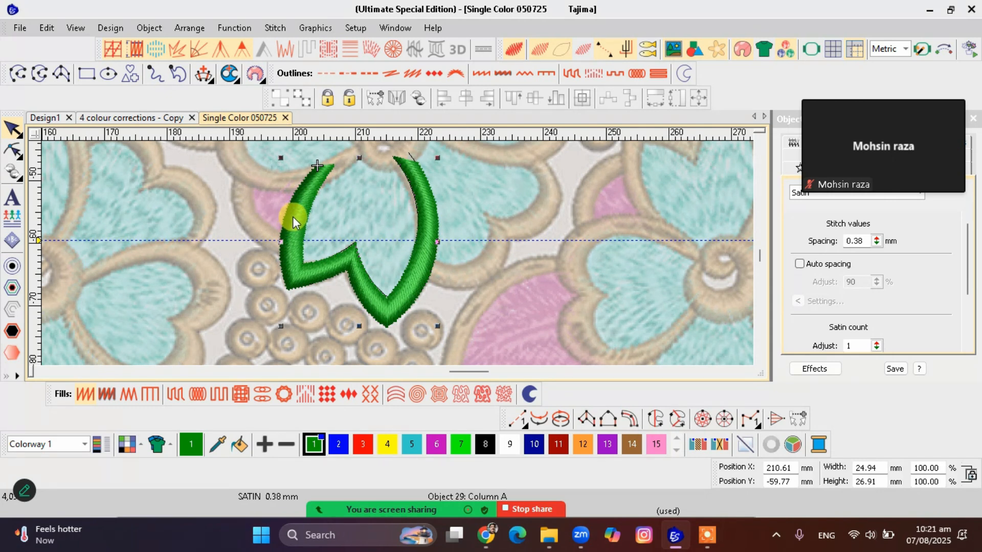
scroll(398, 253, "down", 4)
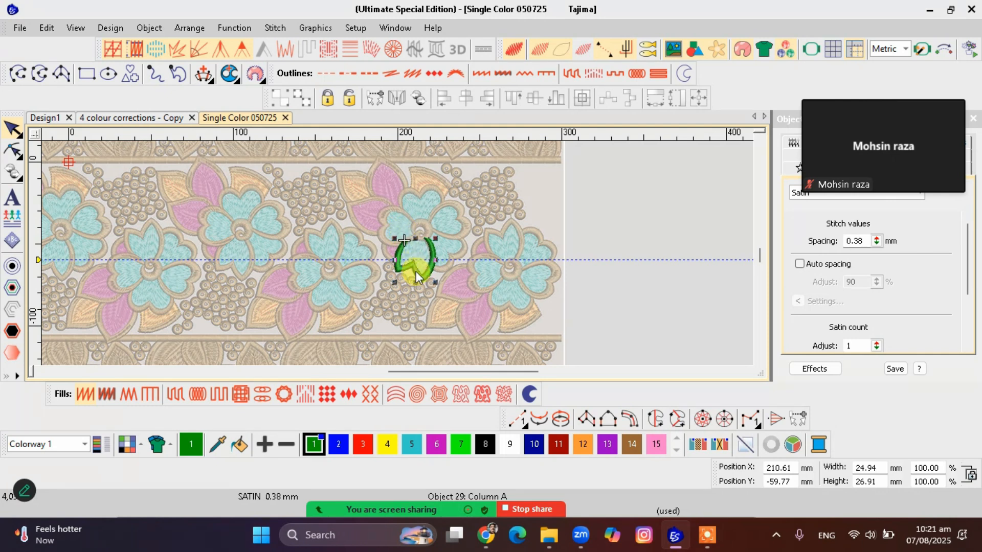
scroll(404, 265, "up", 6)
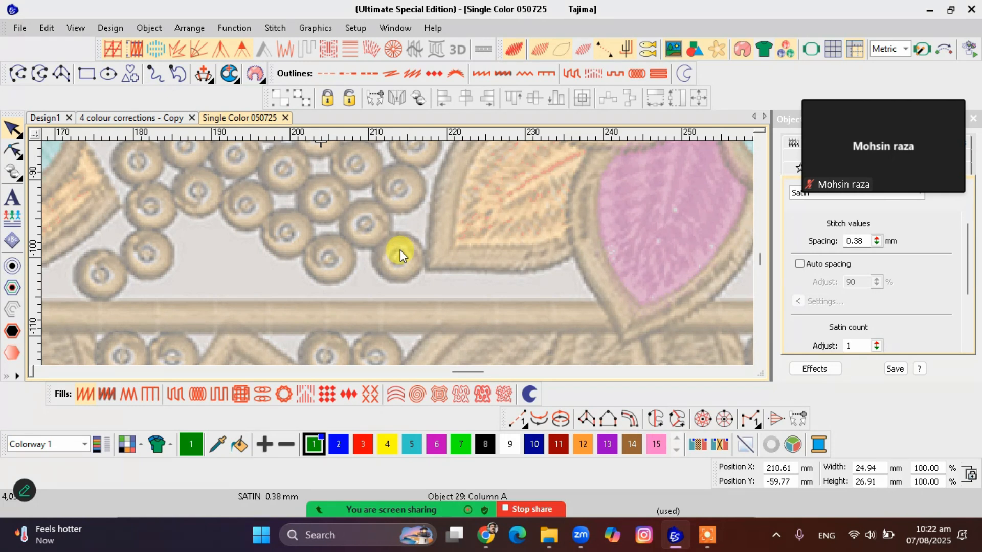
scroll(399, 252, "down", 4)
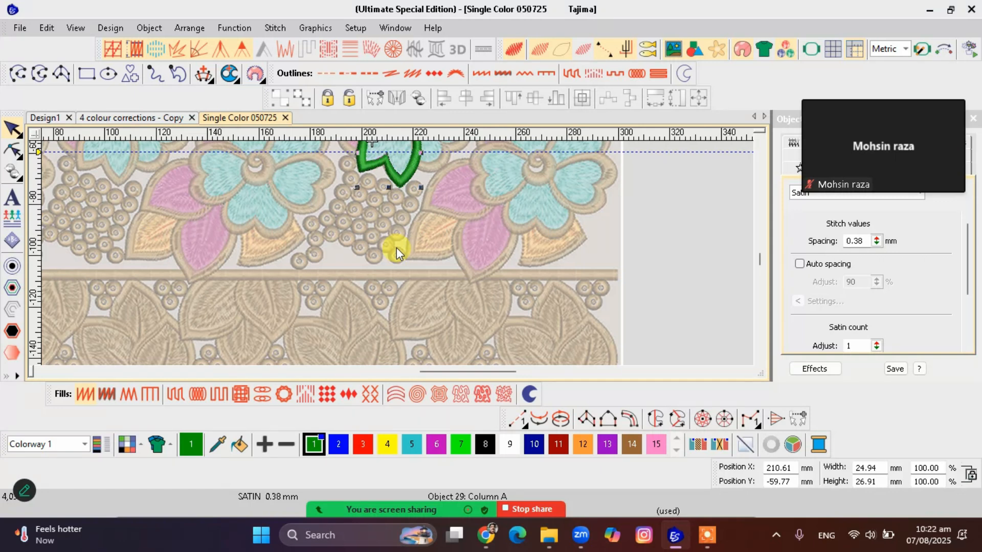
scroll(397, 249, "down", 2)
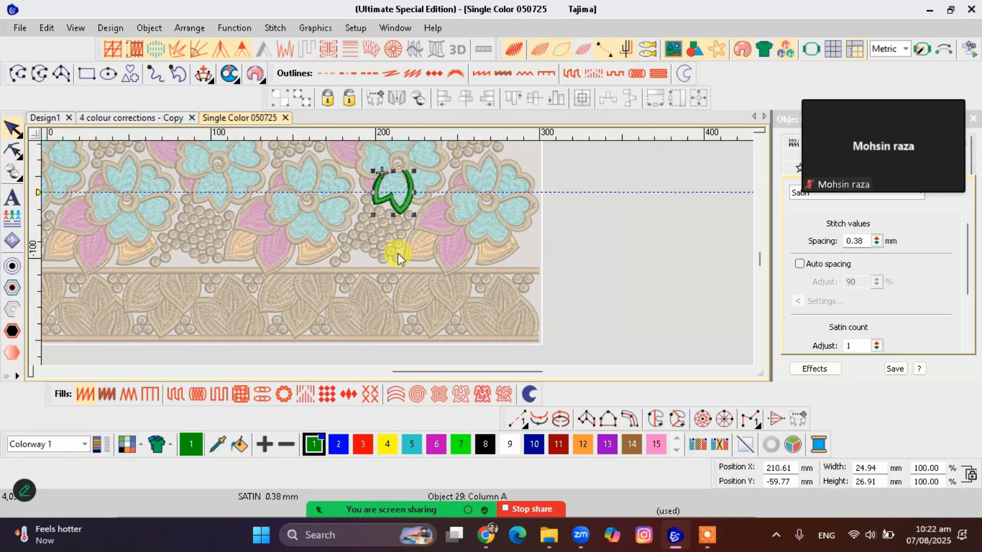
scroll(398, 253, "up", 3)
Generate the petal column's stitches with auto-spaced satin and undo the generation
key("Escape")
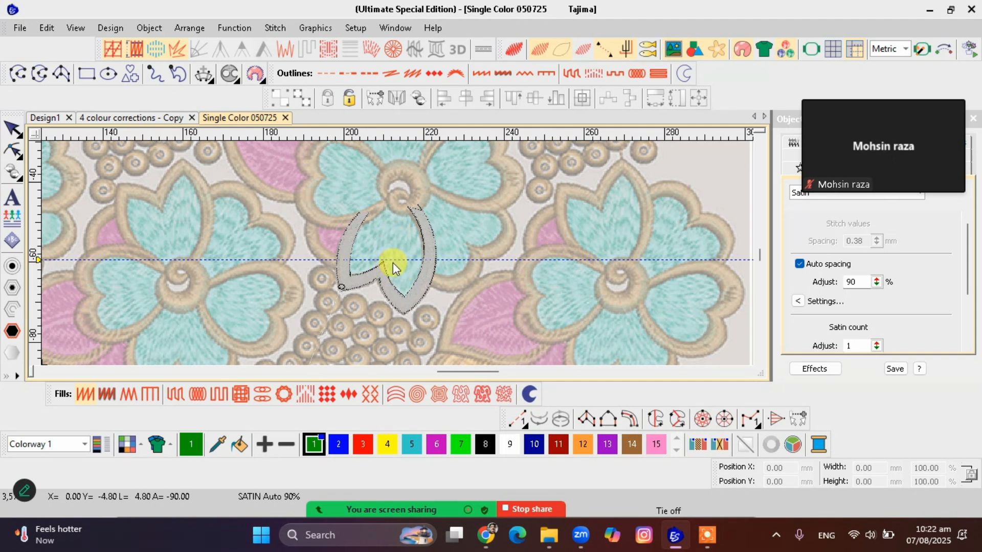
key("Return")
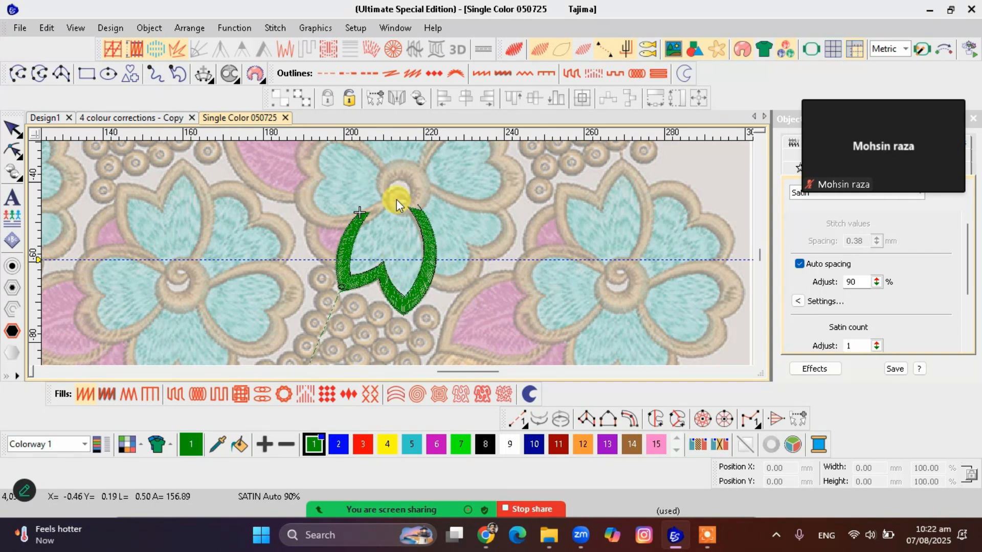
key("ctrl+z")
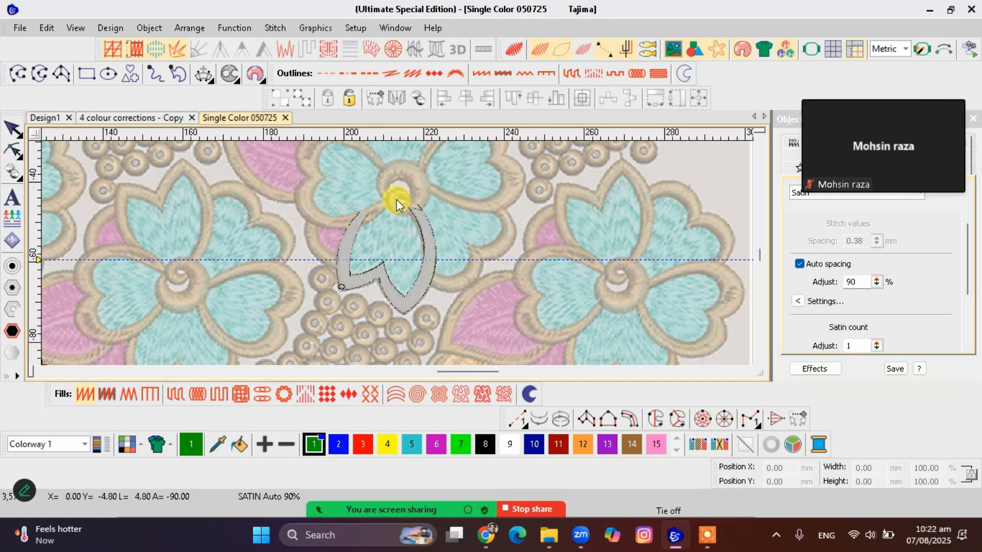
scroll(398, 255, "up", 2)
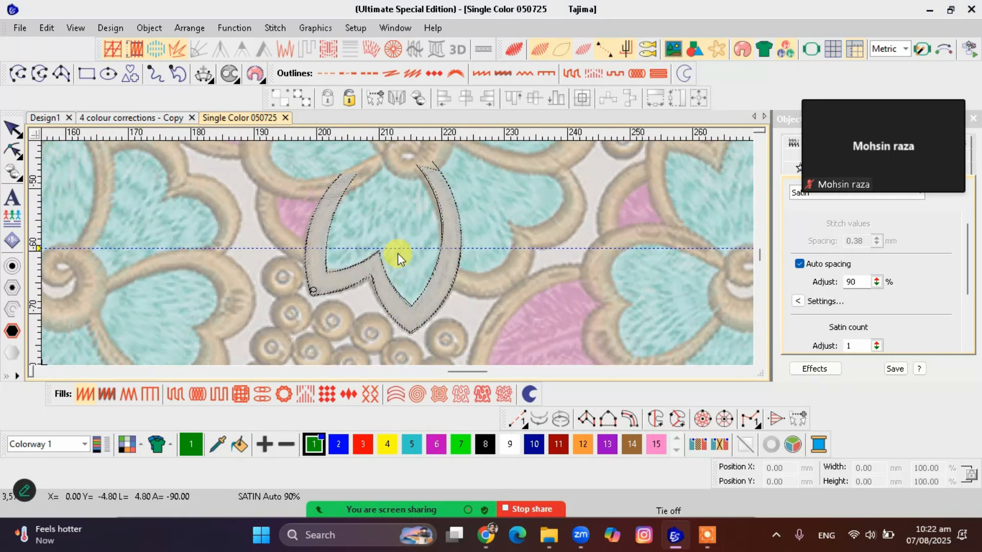
Draw straight guide lines across the petal's left border and down its right border to mark stitch directions
scroll(398, 253, "down", 1)
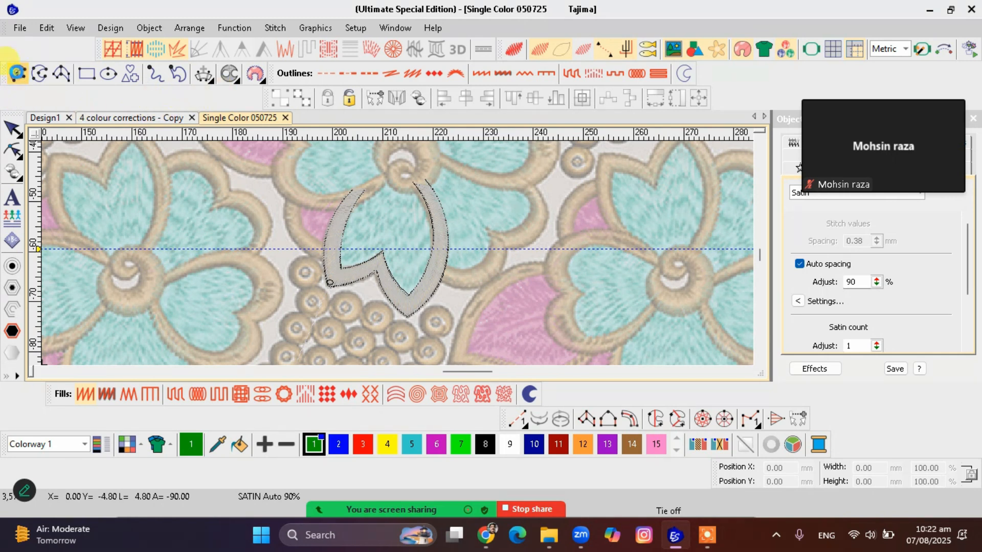
left_click(17, 73)
left_click(364, 170)
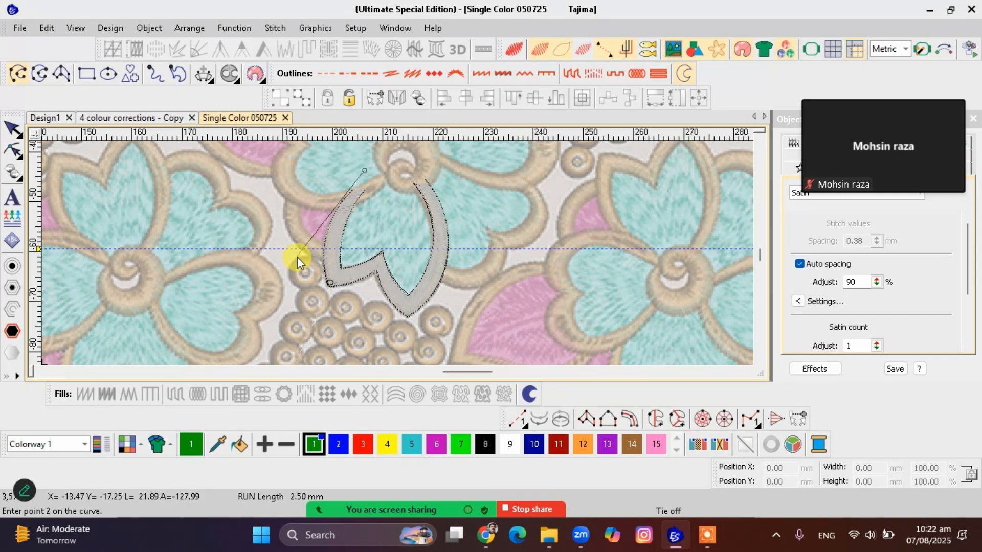
left_click(305, 257)
key("Return")
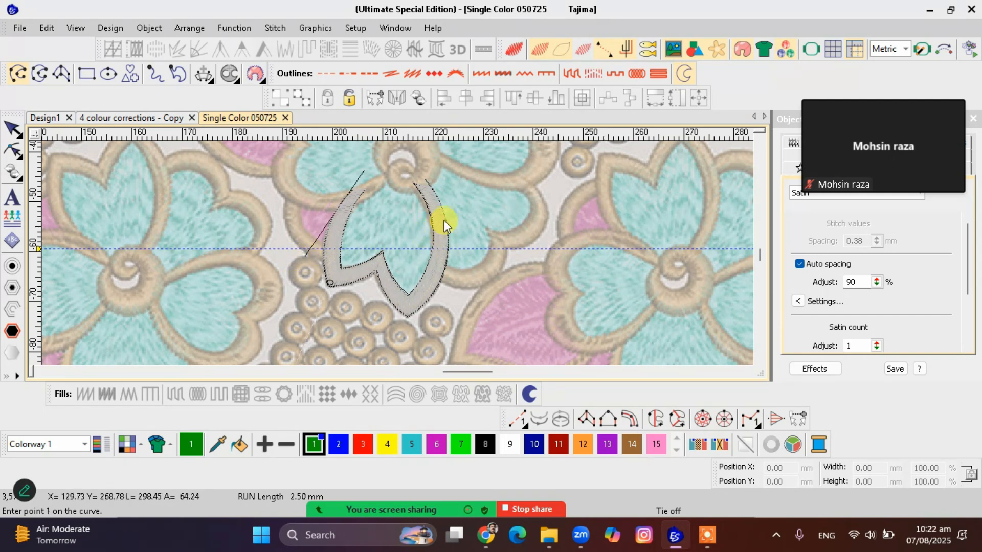
left_click(437, 189)
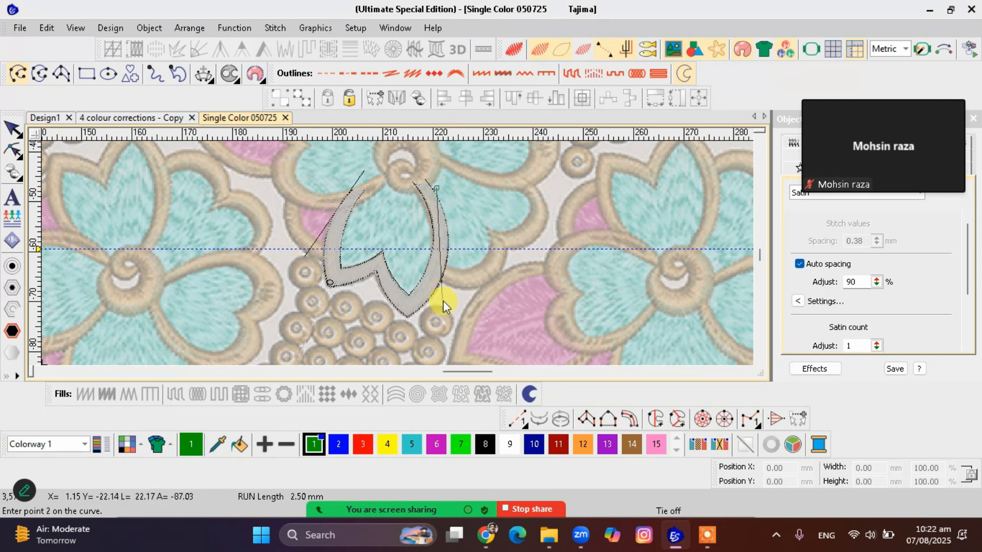
key("Return")
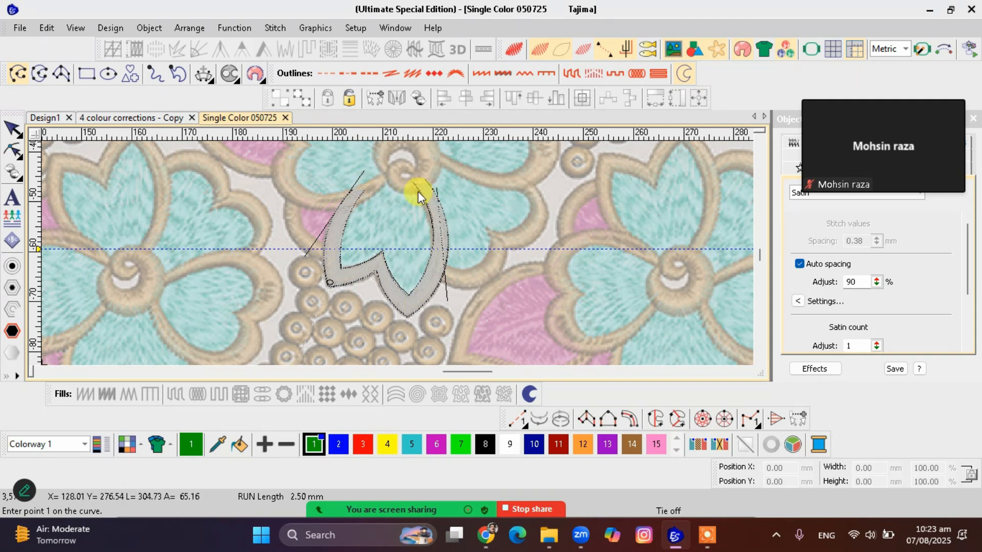
Reshape the guide line on the petal's left by moving its upper end slightly up toward the flower centre
key("Escape")
left_click(361, 173)
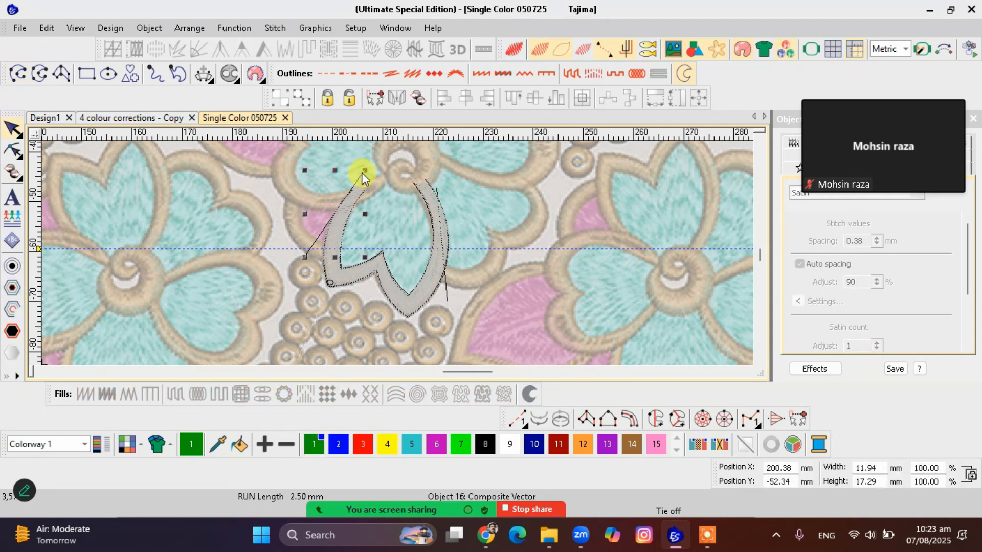
key("h")
left_click_drag(365, 171, 371, 167)
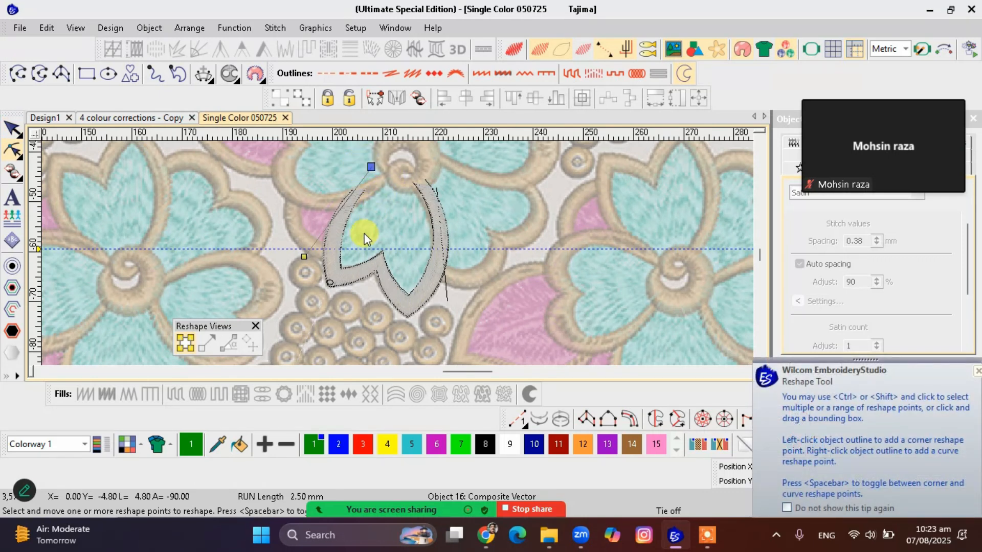
left_click(342, 202)
key("Escape")
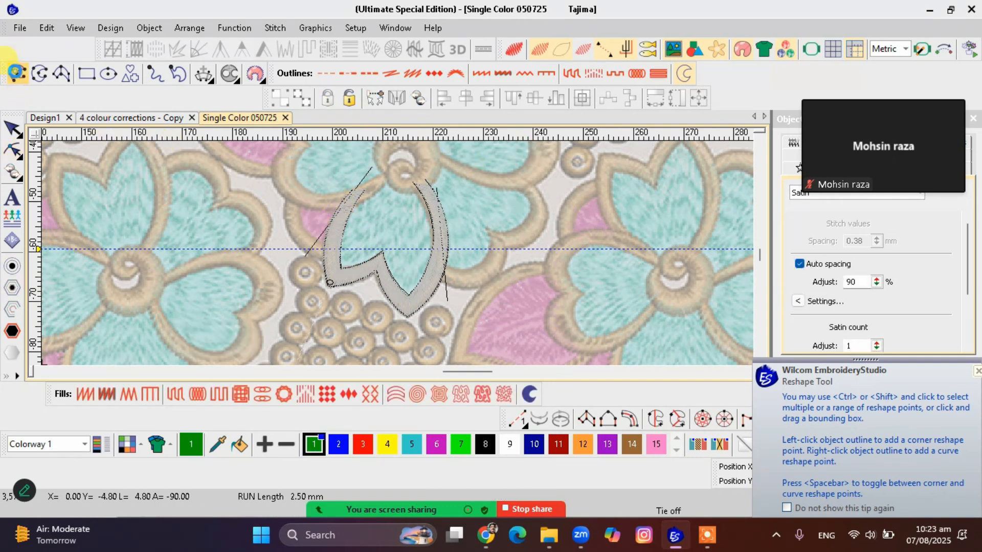
Draw two straight guide lines from the flower centre down through the petal's left and right lobes
left_click(16, 74)
left_click(392, 165)
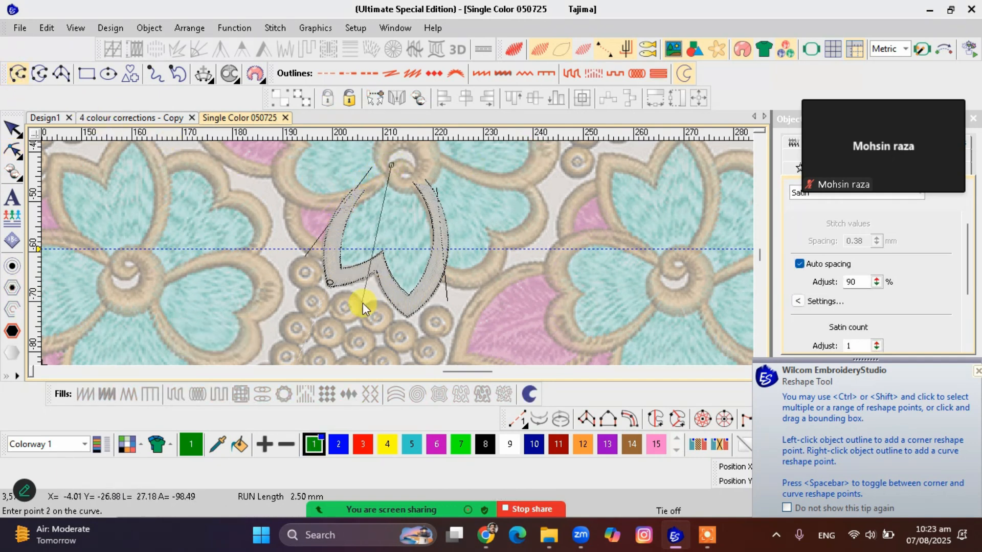
left_click(351, 305)
left_click(406, 166)
left_click(418, 327)
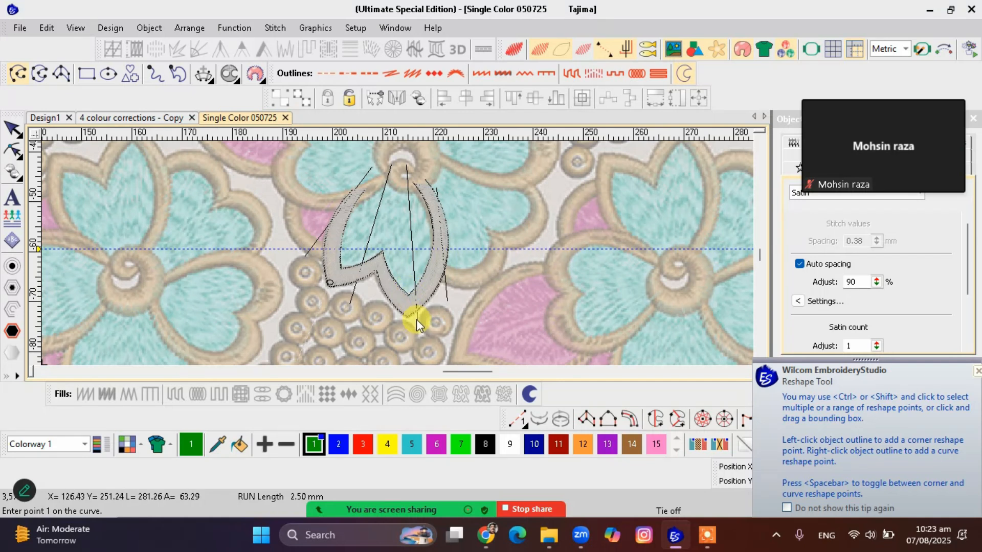
key("Return")
Shift the lower ends of the two lobe guide lines slightly outward to the left
key("h")
left_click_drag(419, 332, 397, 328)
left_click(351, 303)
left_click_drag(351, 303, 339, 305)
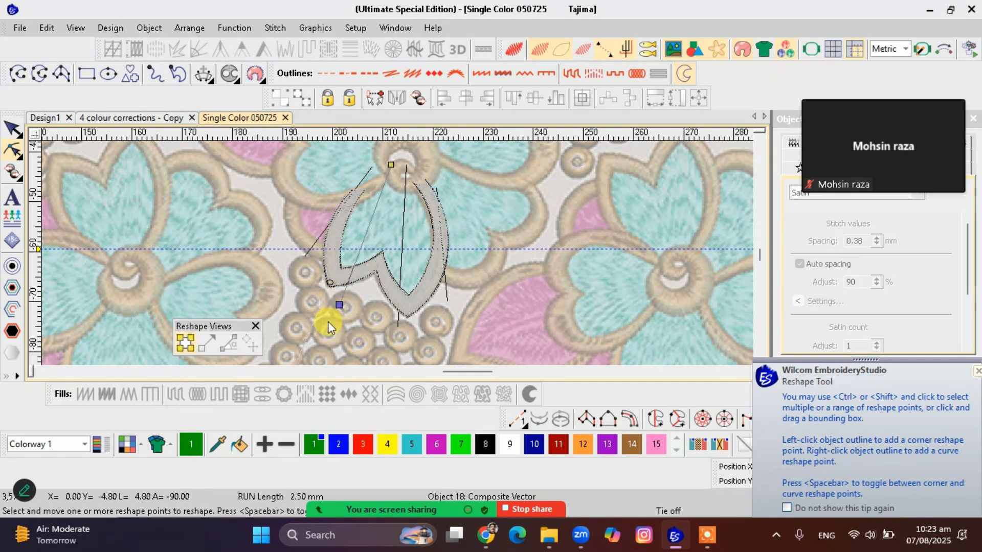
key("Escape")
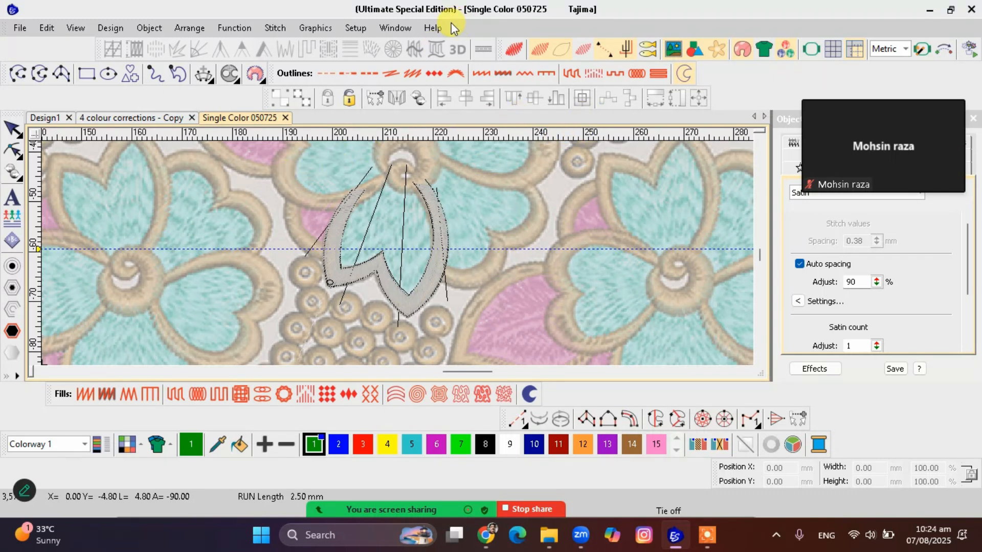
key("space")
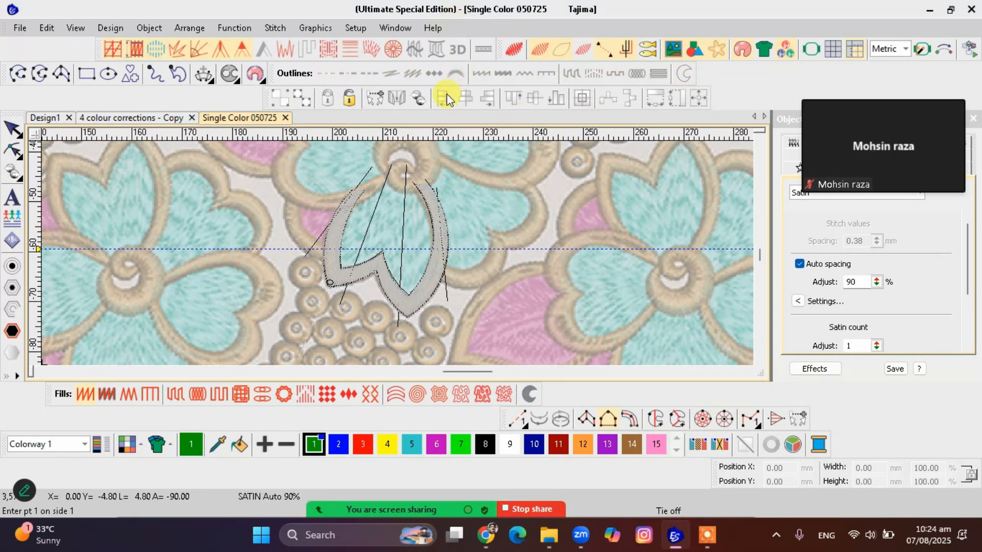
left_click(278, 294)
left_click(286, 289)
left_click(281, 309)
key("Return")
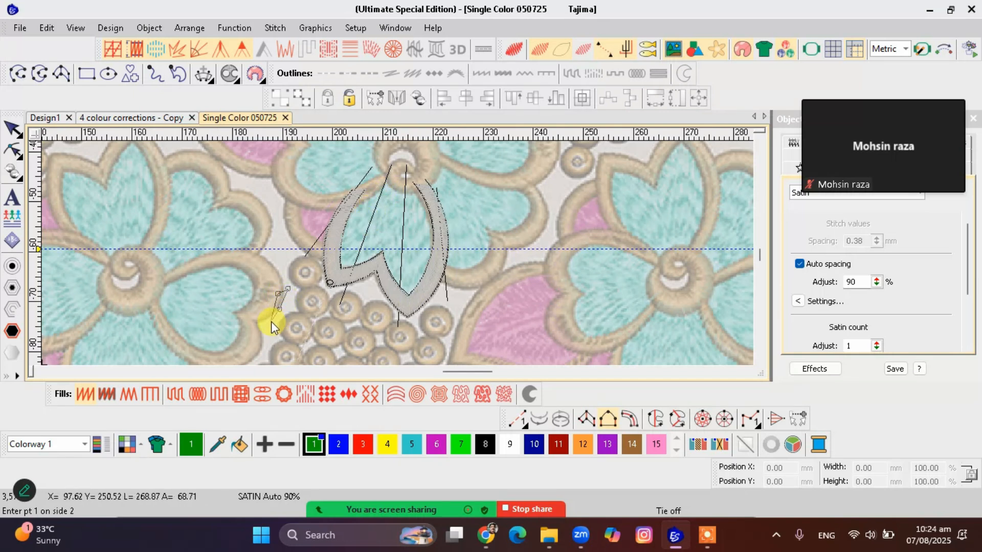
key("Escape")
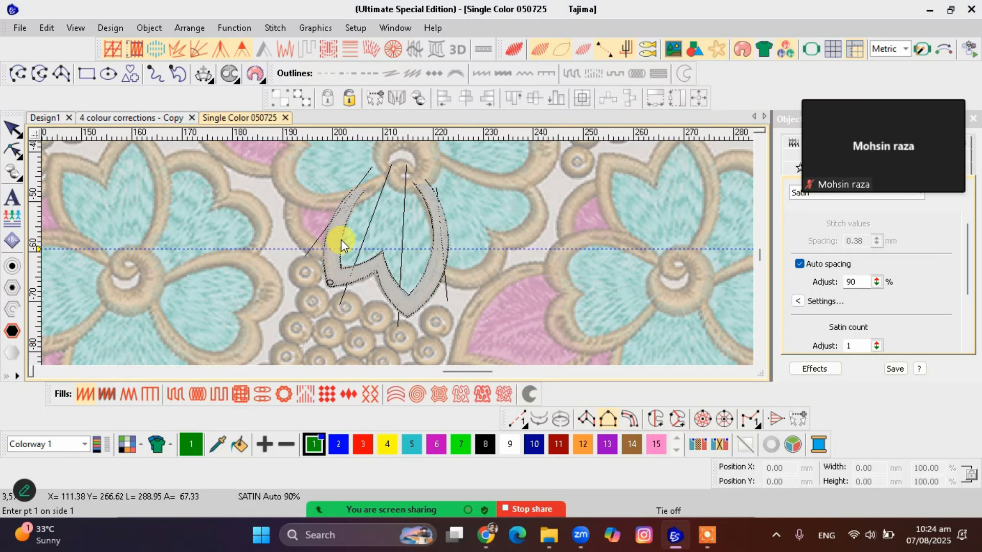
Start side 1 of a Column B petal fill, placing points down the right border and around the right lobe's tip
scroll(341, 240, "up", 1)
scroll(398, 254, "down", 1)
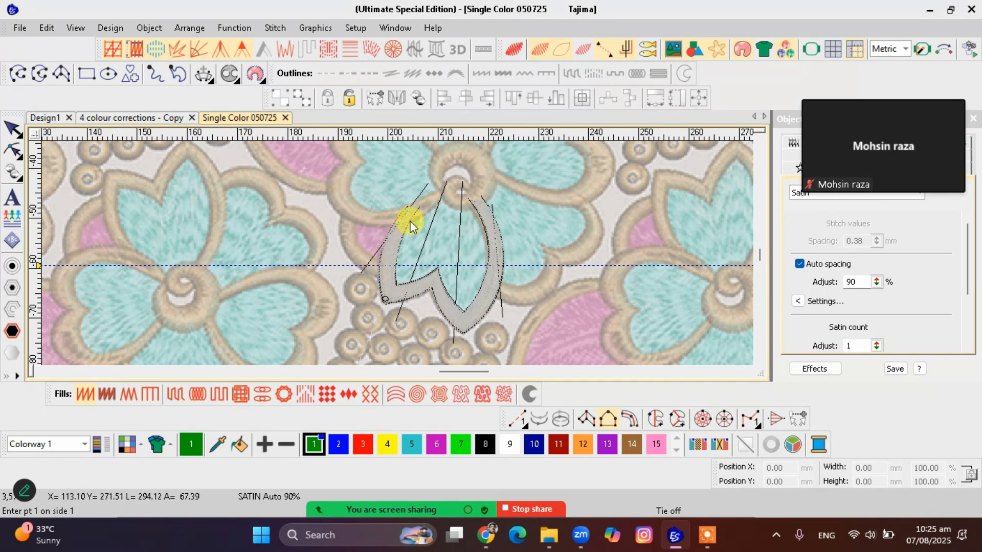
left_click(499, 270)
left_click(485, 303)
left_click(464, 324)
left_click(448, 305)
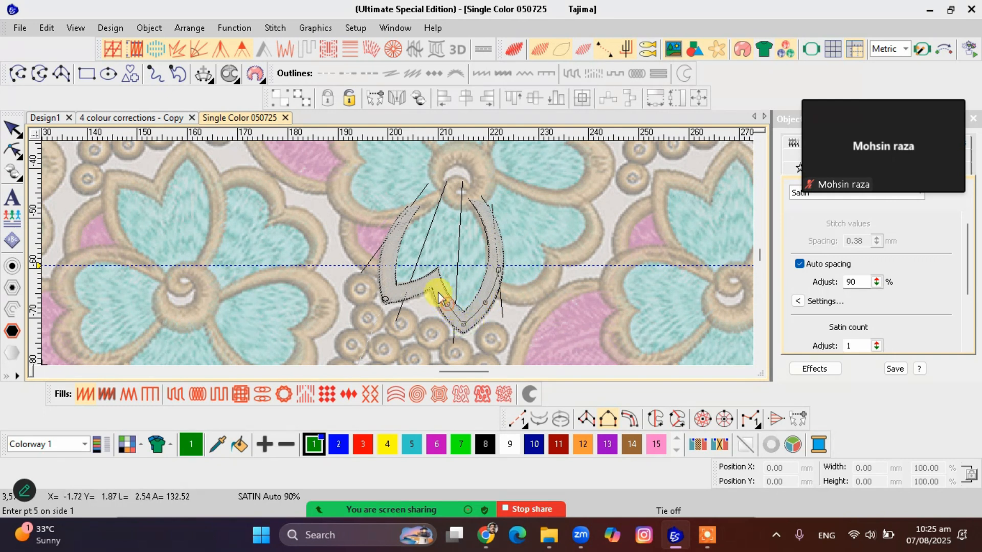
Continue side 1 through the notch, around the left lobe and up the left border, and complete that side
left_click(434, 280)
left_click(415, 289)
left_click(389, 292)
left_click(384, 267)
left_click(394, 231)
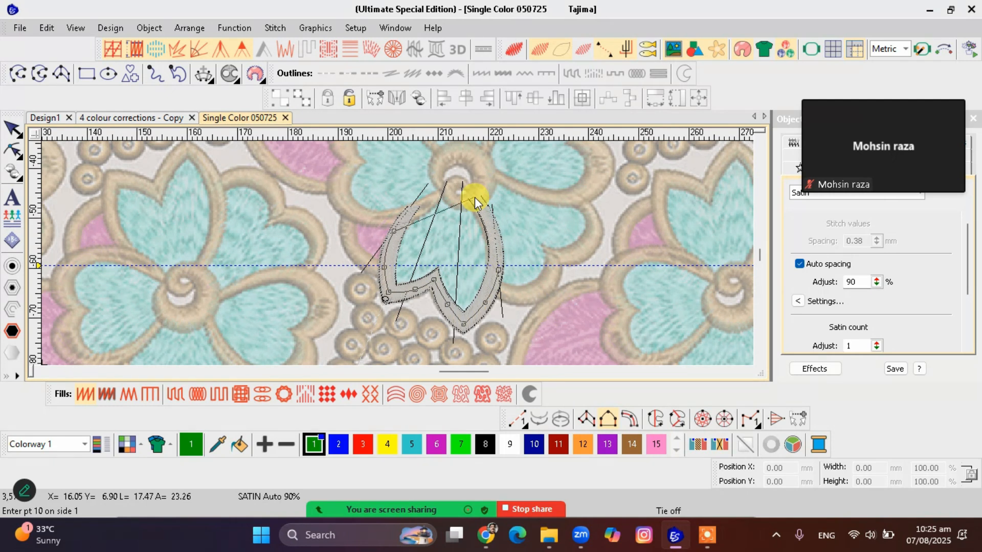
key("Return")
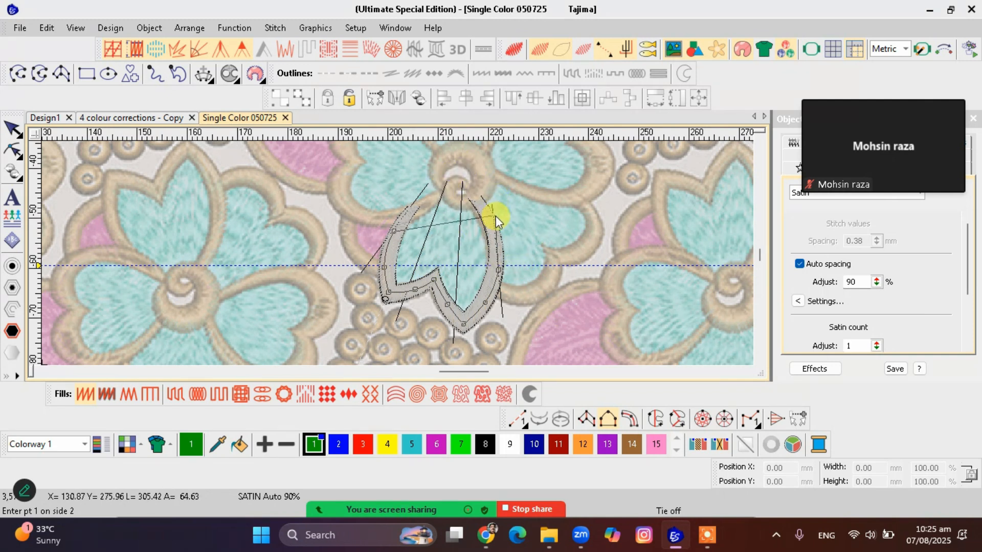
Place side 2 points along the petal's curved base at the flower centre and generate the satin fill
left_click(482, 192)
left_click(467, 199)
left_click(443, 190)
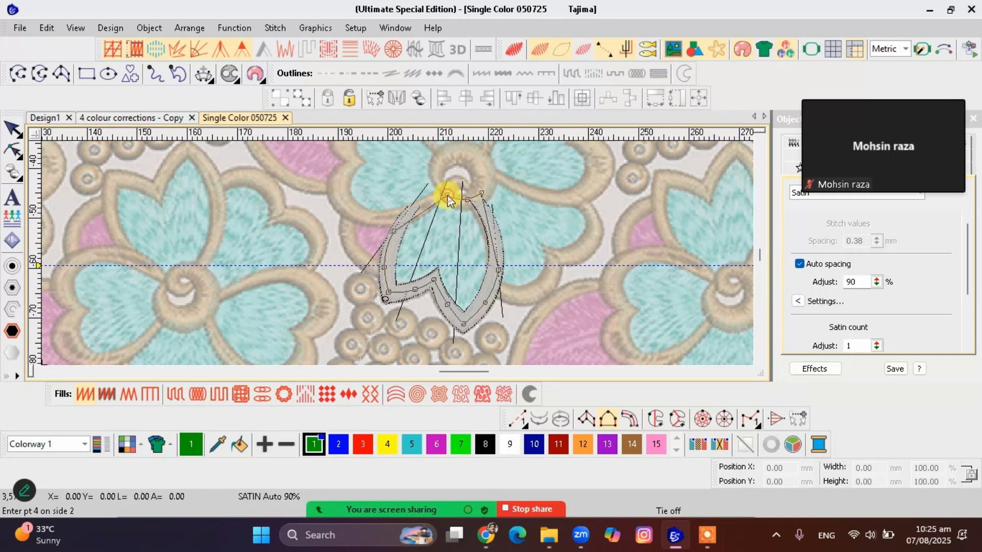
left_click(441, 188)
key("Return")
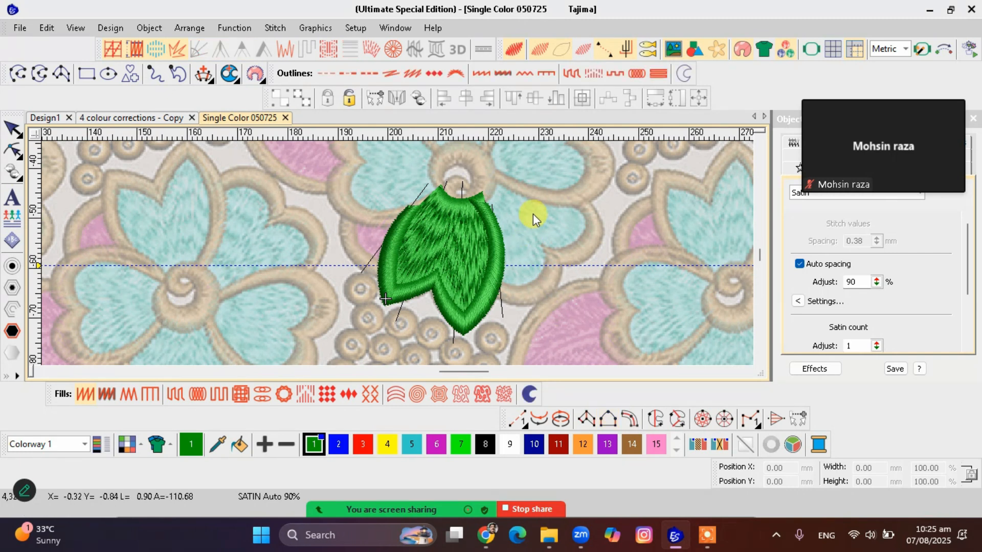
Isolate the petal fill, show it as plain stitch lines and turn off its underlay
left_click(468, 243)
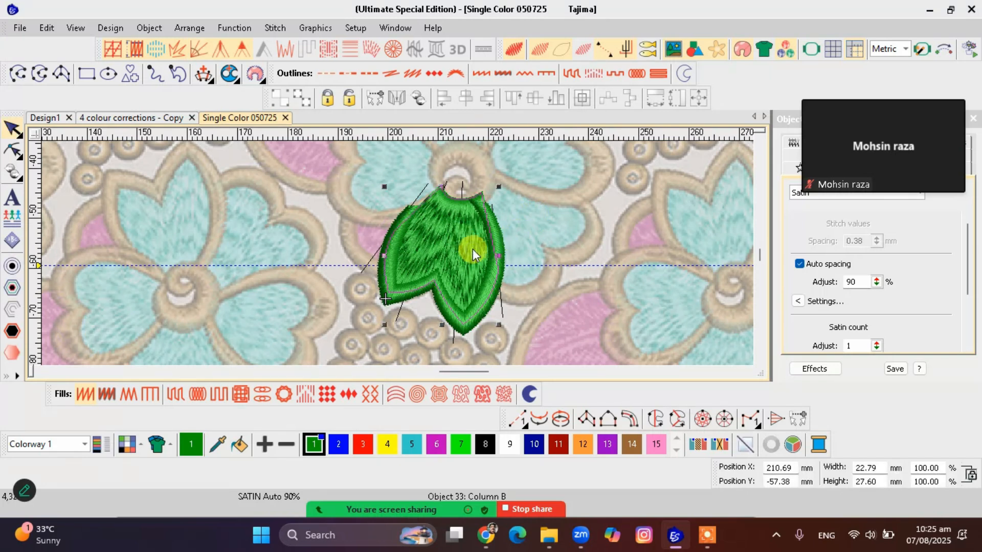
key("shift+s")
key("h")
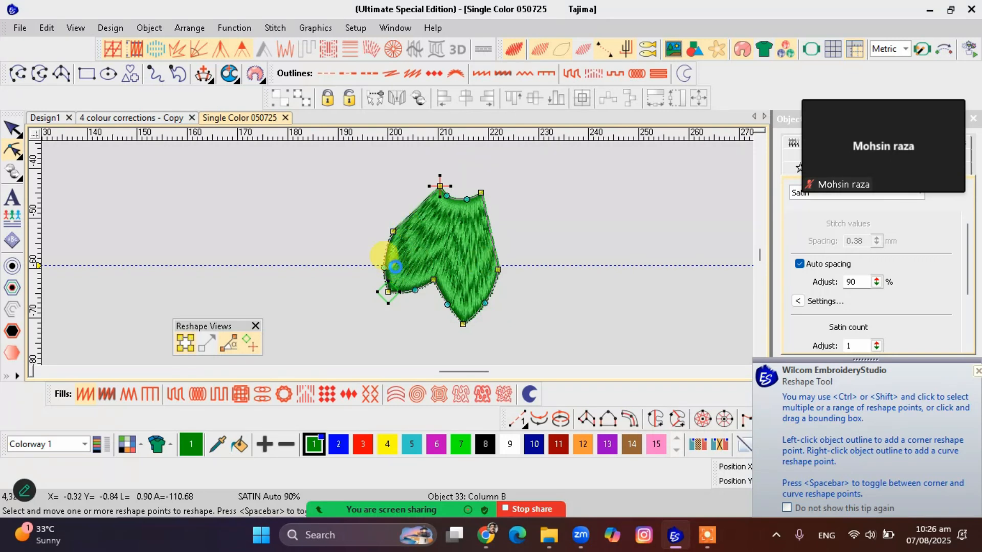
key("t")
scroll(398, 274, "up", 1)
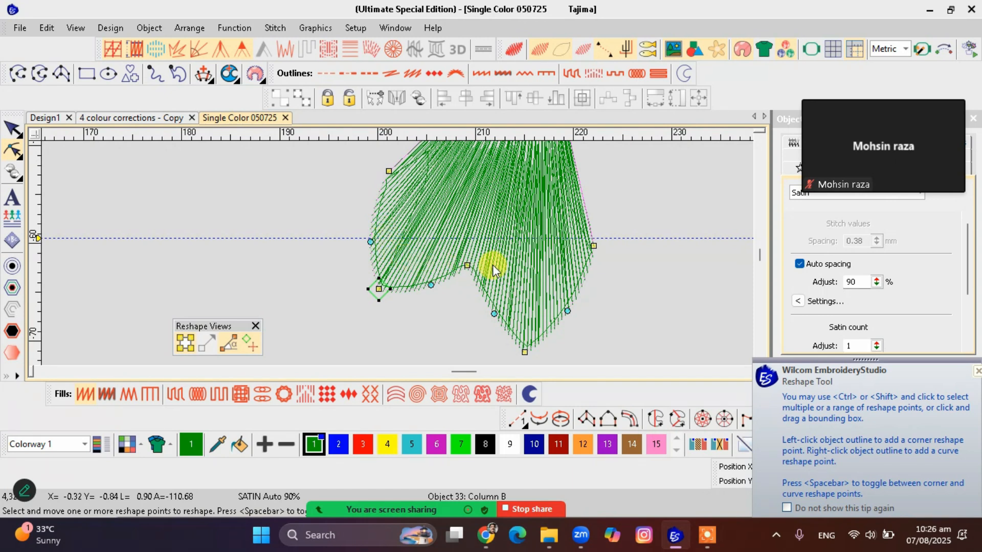
key("u")
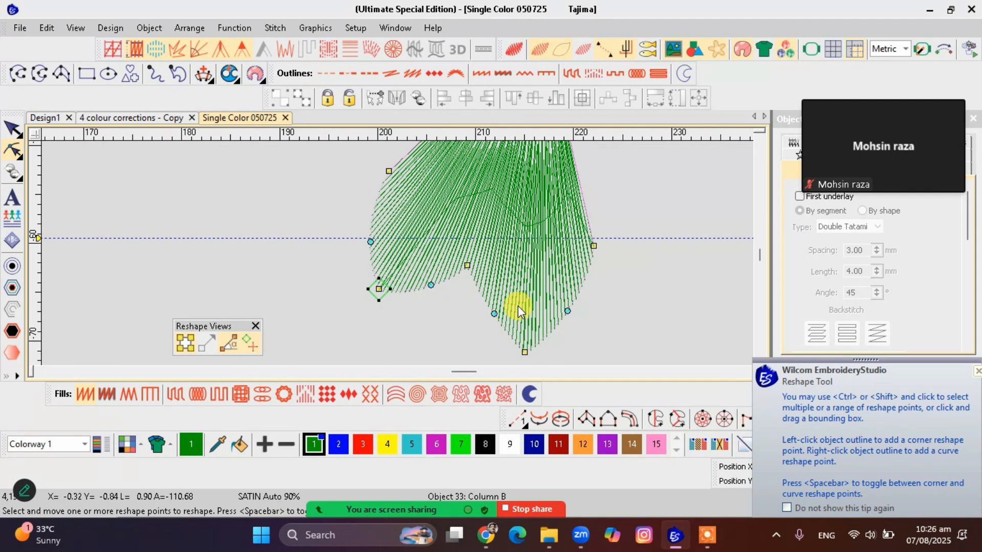
key("Escape")
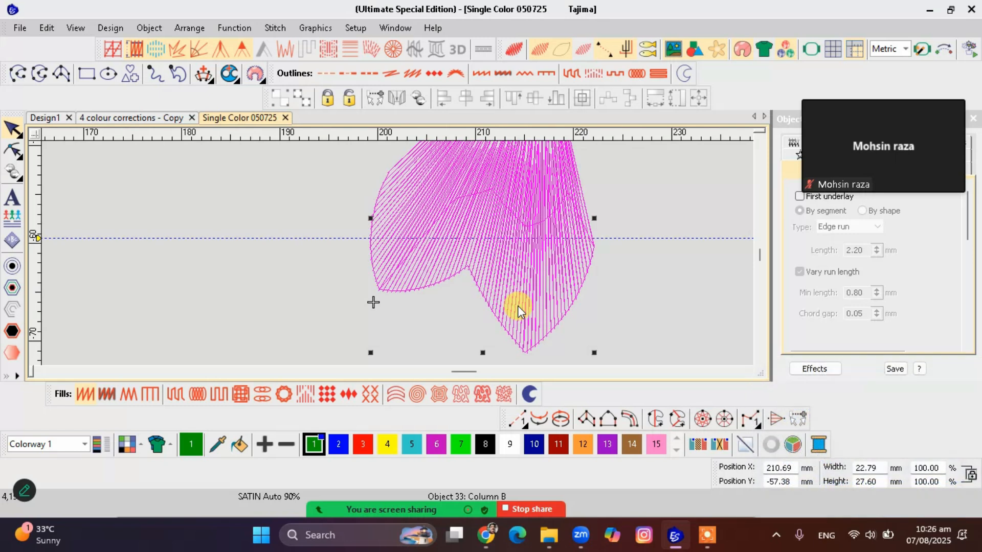
Reshape the petal fill by moving its right-side and upper-left corner points upward, and redisplay the whole design
key("h")
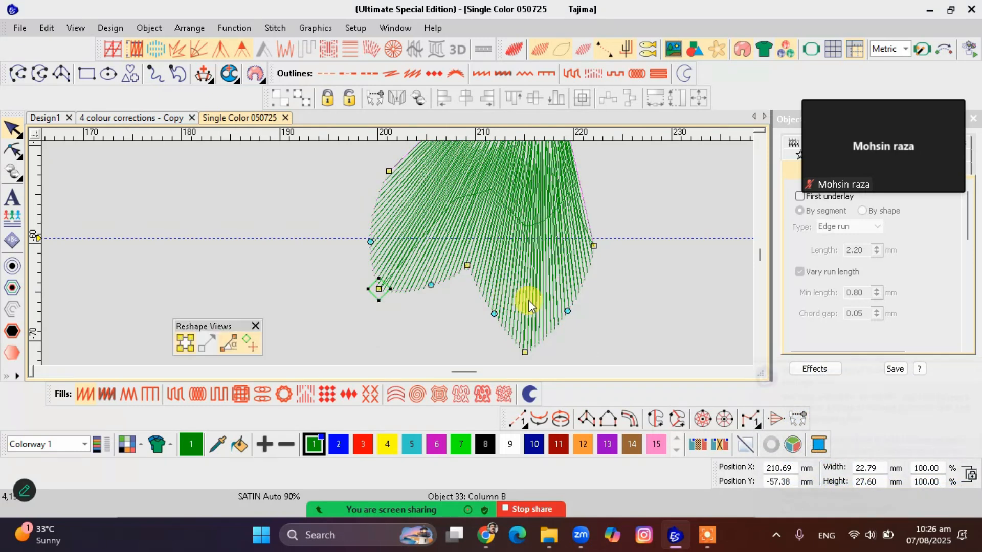
scroll(529, 297, "down", 1)
scroll(414, 241, "down", 1)
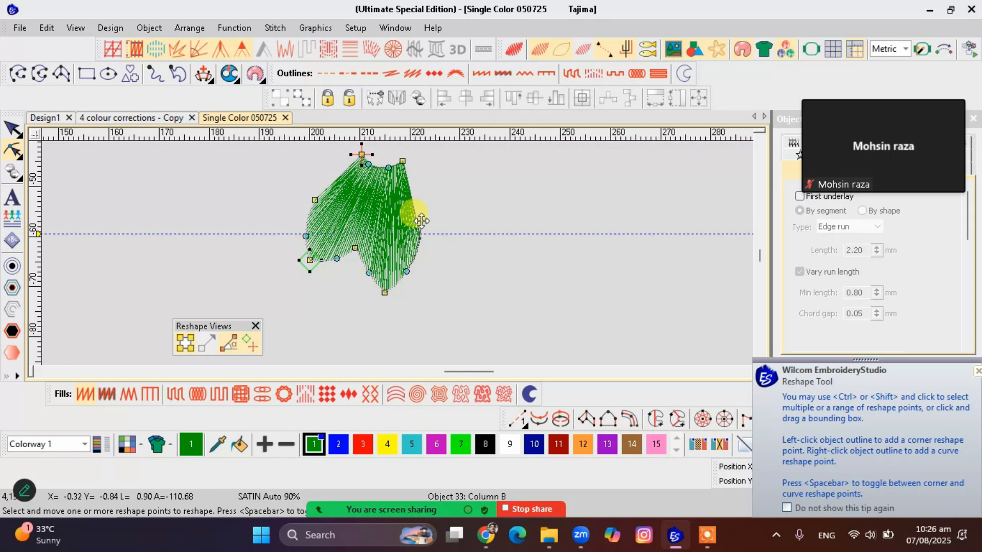
left_click(418, 205)
left_click_drag(314, 200, 323, 184)
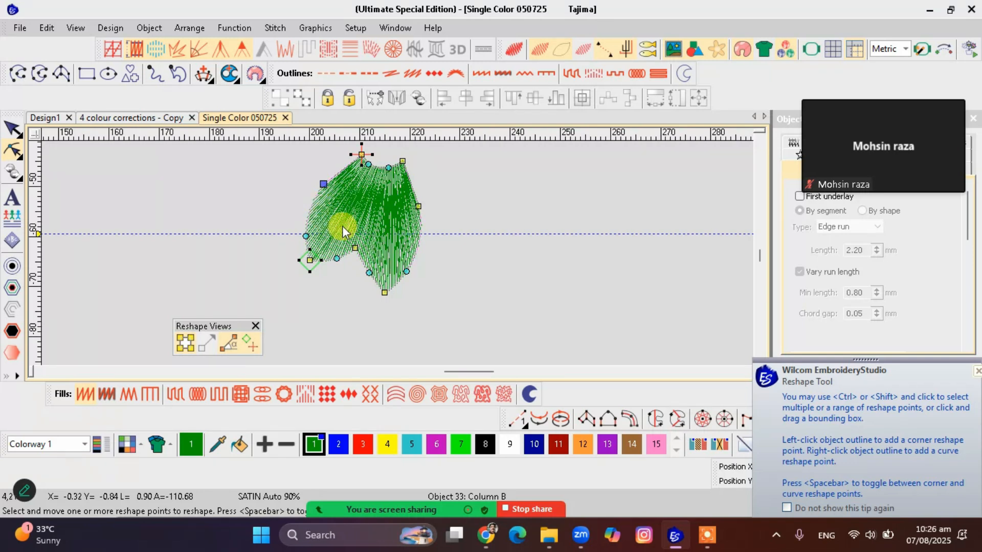
key("Escape")
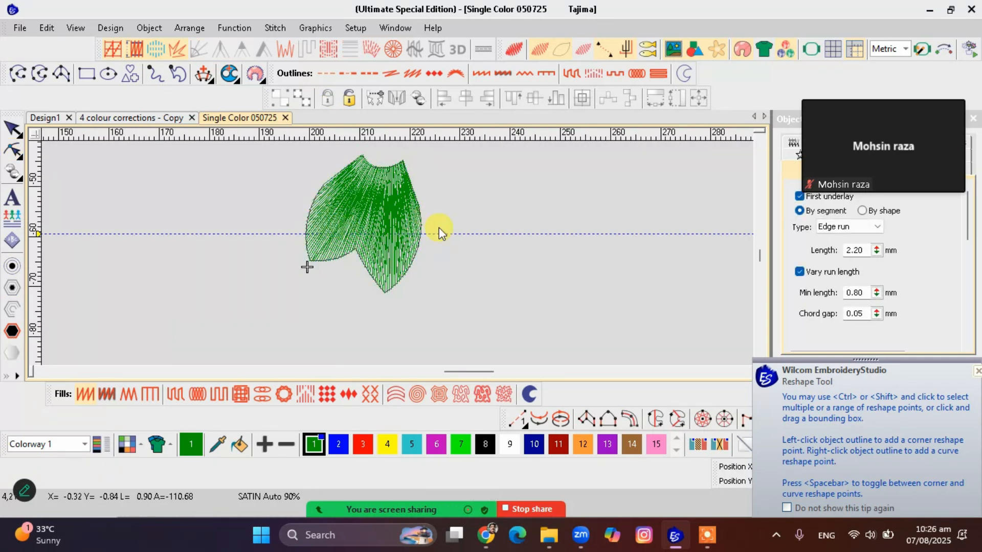
key("Escape")
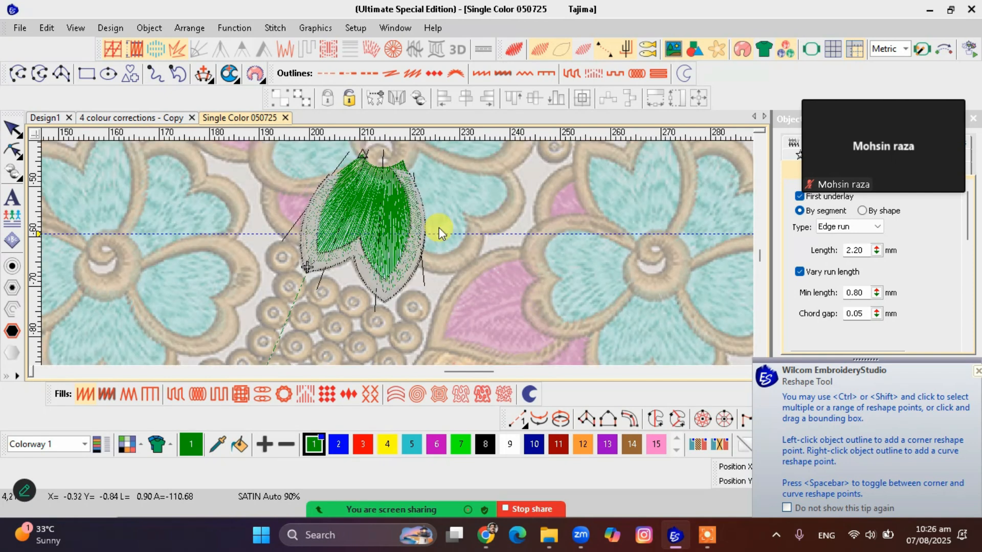
Scale the petal fill proportionally about its centre to about 98%, roughly 22.46 by 27.01 mm
left_click(374, 227)
key("Escape")
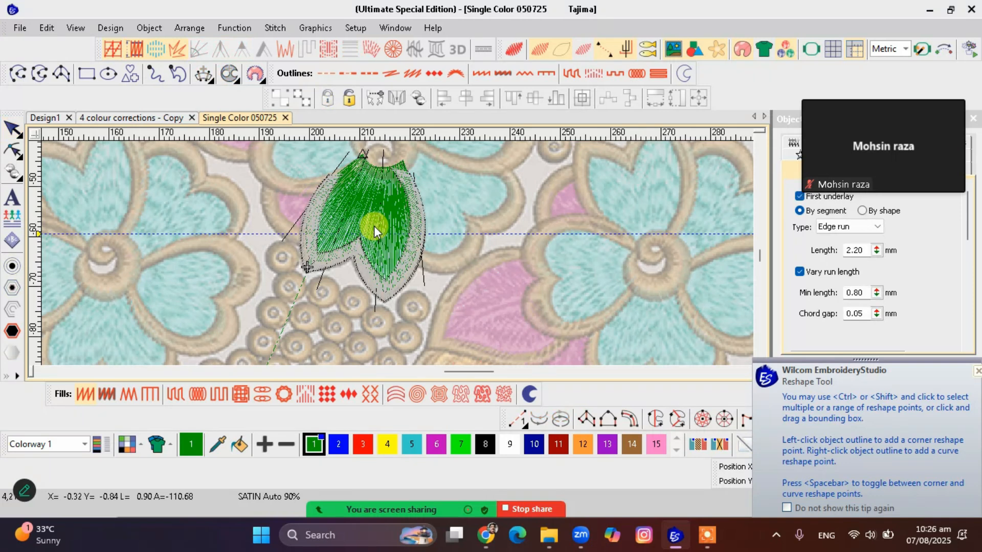
left_click(373, 226)
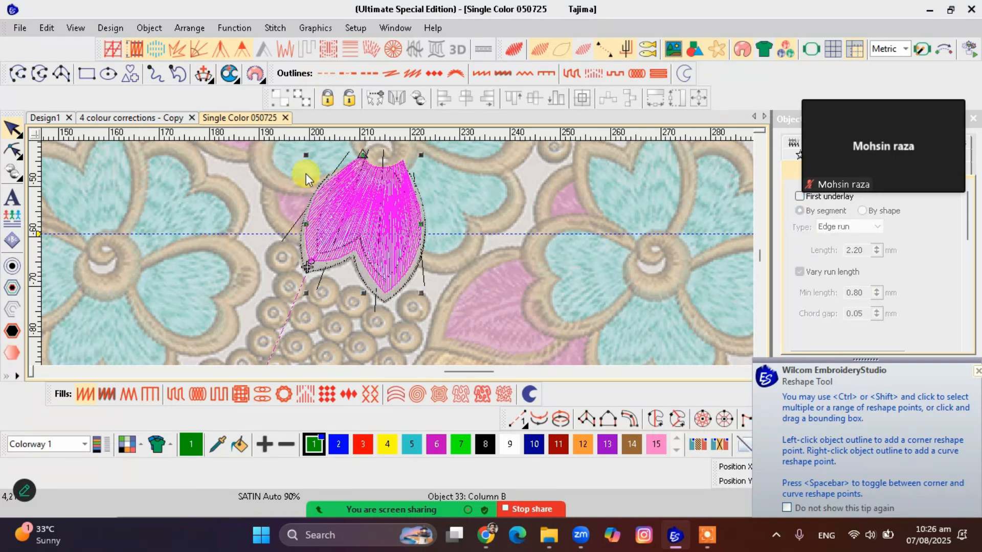
left_click_drag(306, 155, 312, 155)
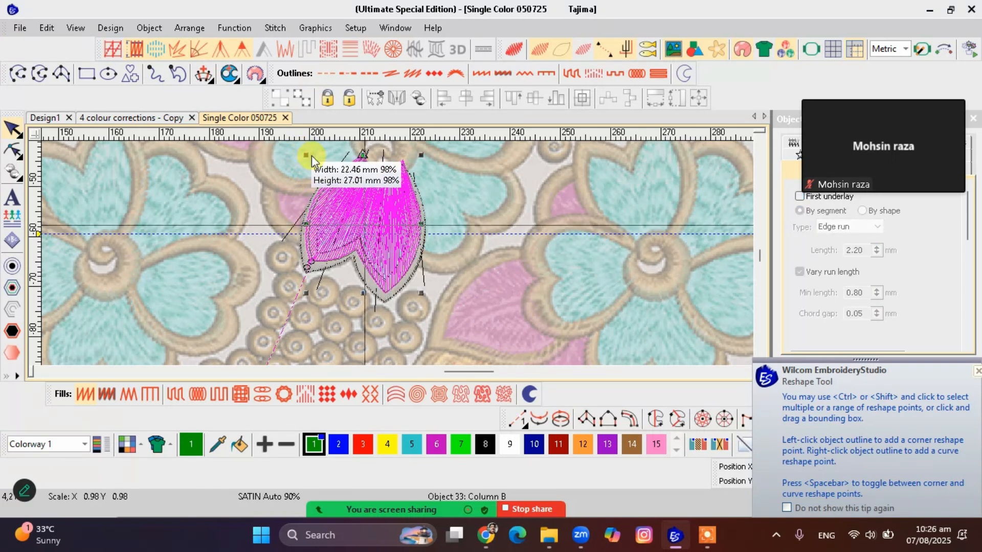
Isolate the petal fill, adjust a reshape point on its lower-right edge and redisplay the whole design
scroll(398, 254, "up", 1)
key("Escape")
left_click(435, 269)
key("shift+s")
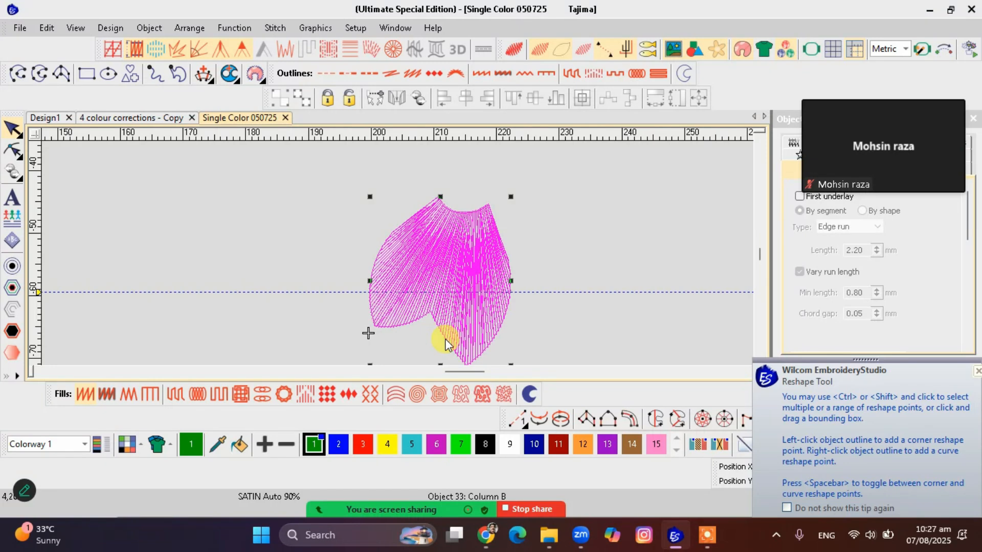
key("h")
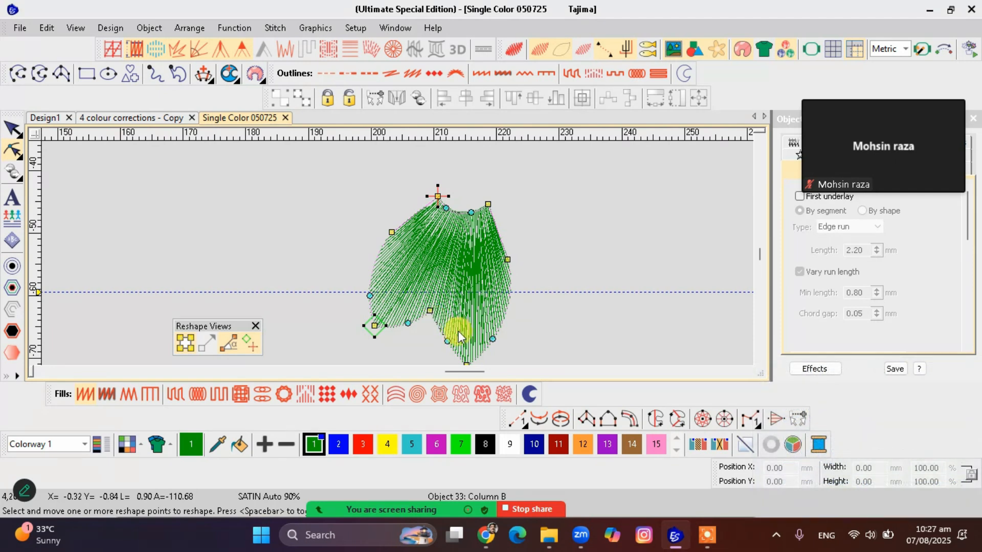
left_click_drag(506, 319, 494, 350)
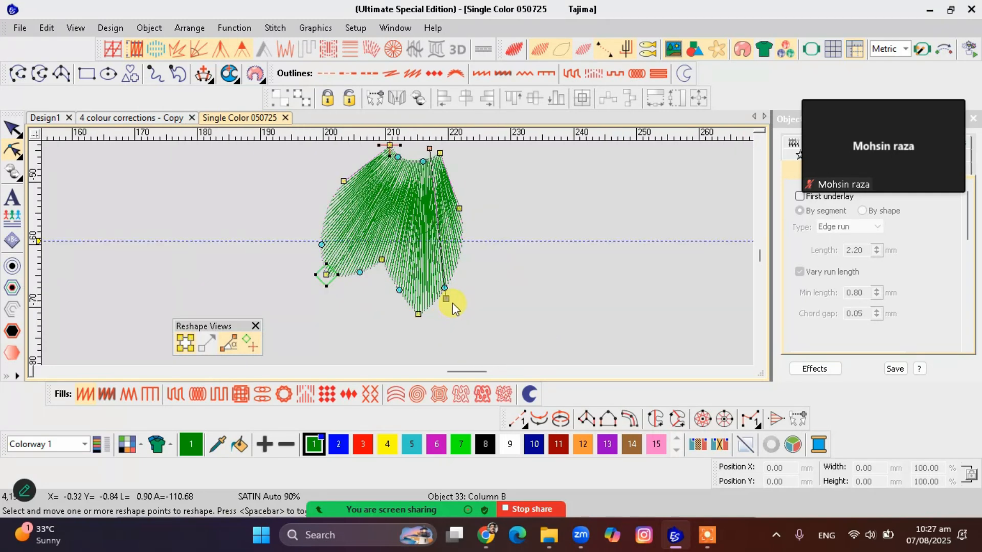
key("Escape")
left_click(434, 296)
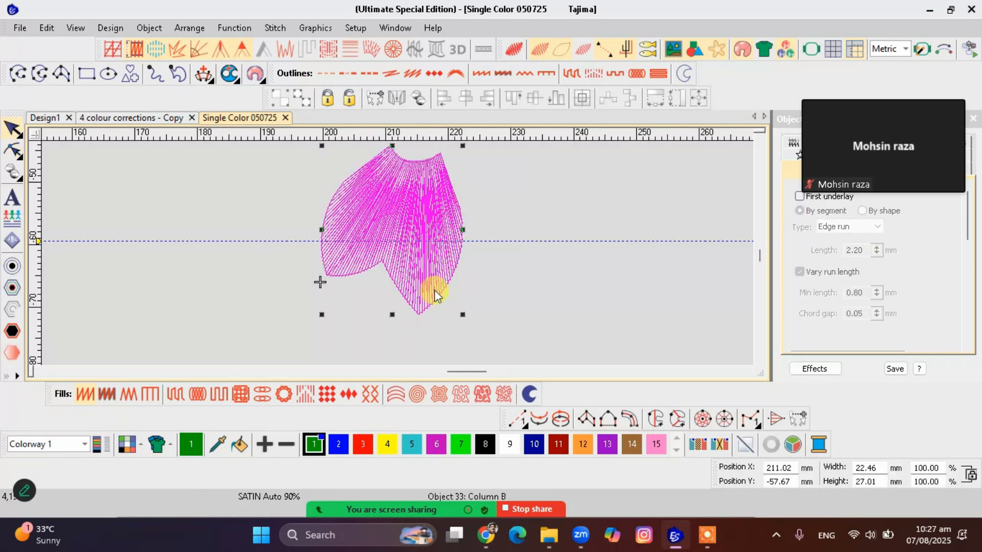
key("Escape")
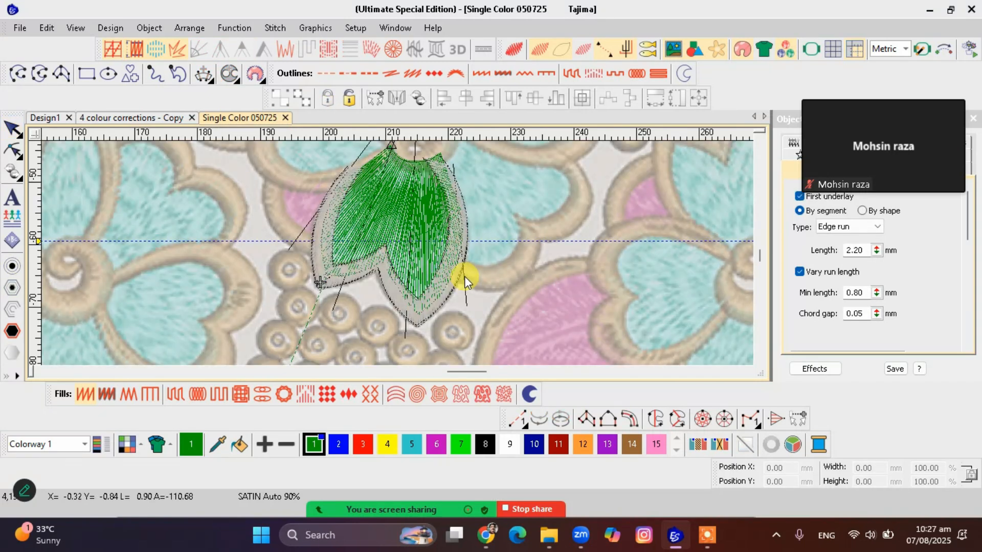
Show the stitches realistically and recolour the petal fill with colour 5 and its border with colour 14
key("t")
scroll(440, 264, "down", 2)
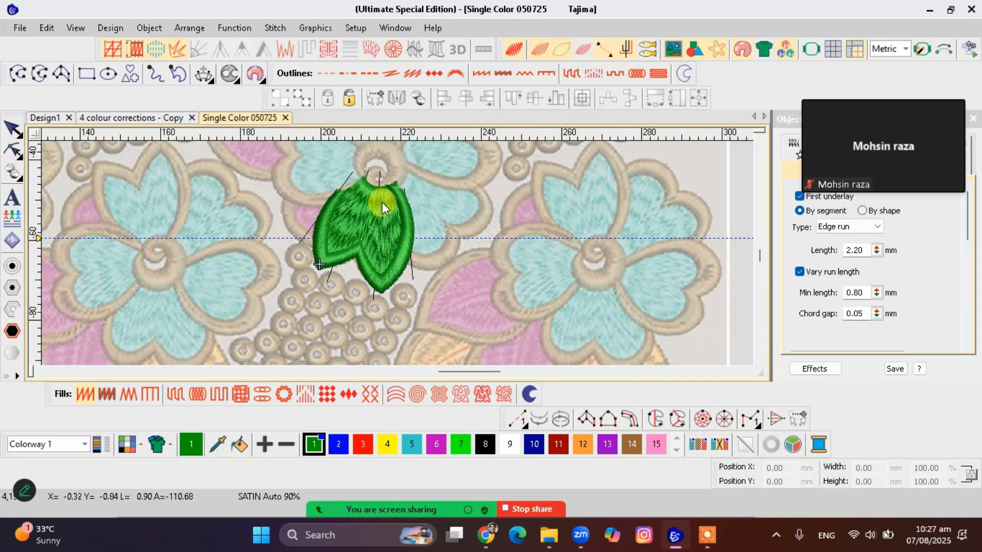
left_click(382, 210)
left_click(376, 216)
left_click(409, 444)
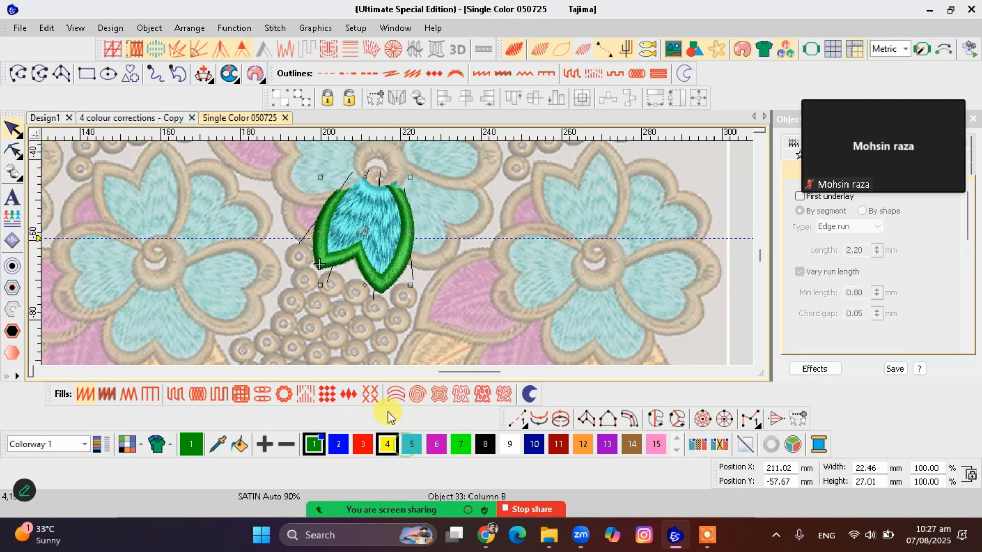
left_click(374, 278)
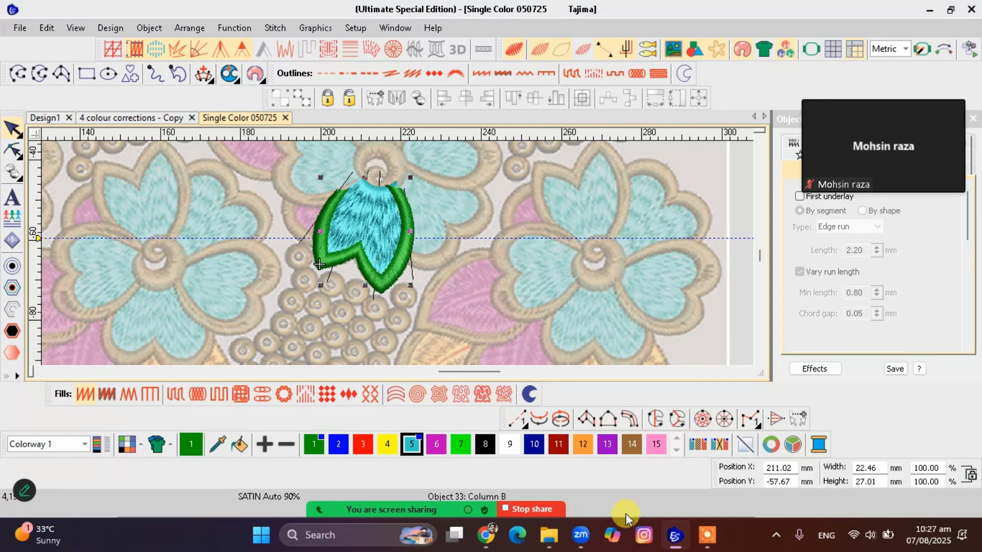
left_click(629, 446)
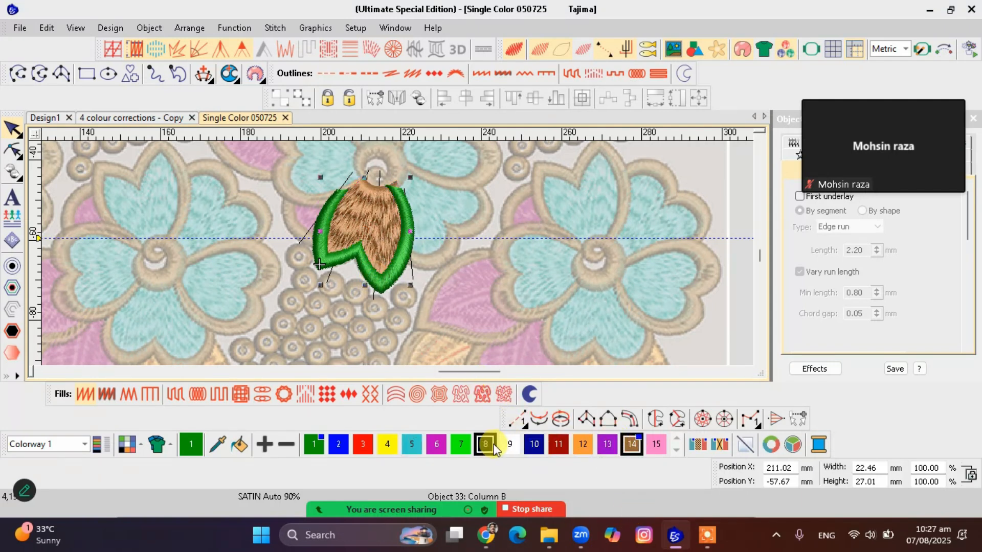
left_click(413, 445)
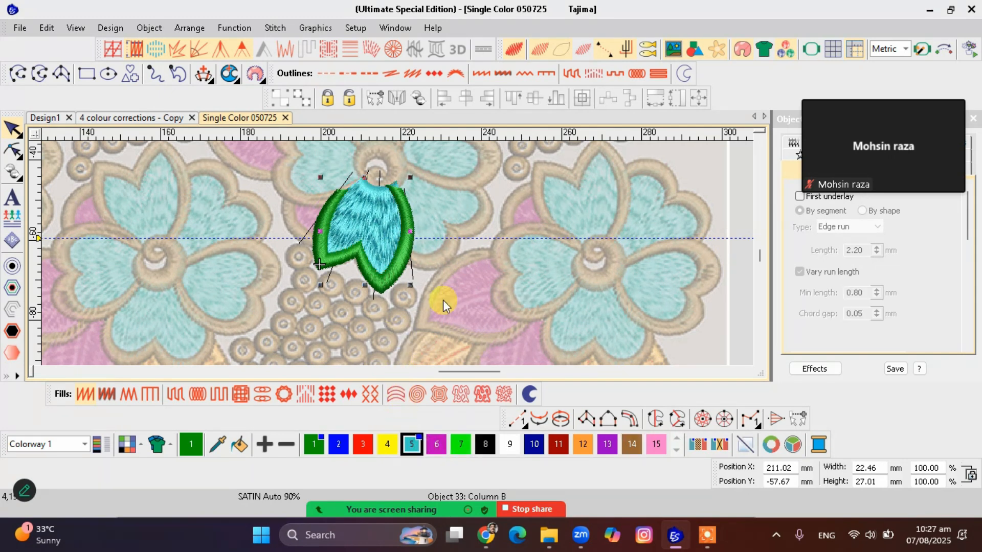
left_click(397, 272)
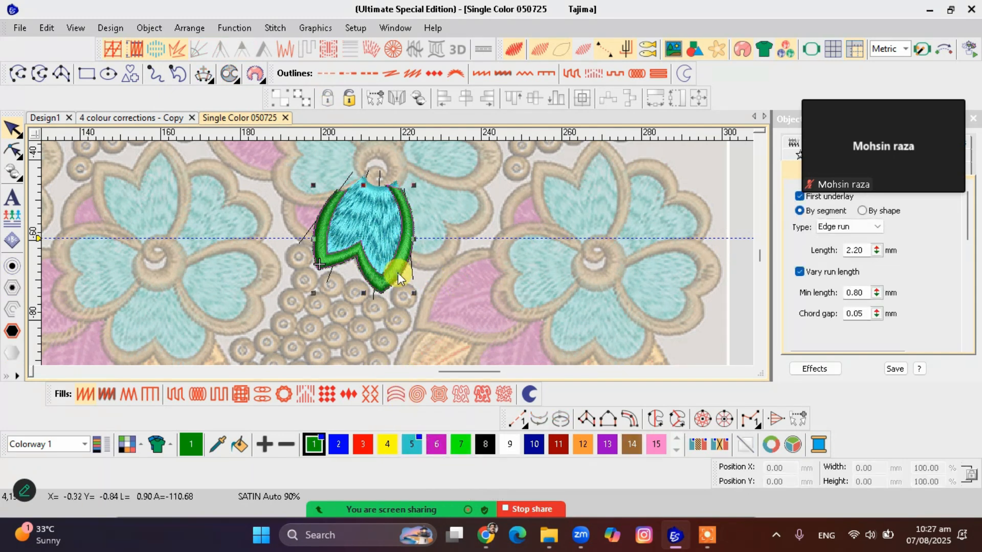
left_click(632, 444)
Close the promotional free fonts window and return to the design
scroll(398, 189, "up", 2)
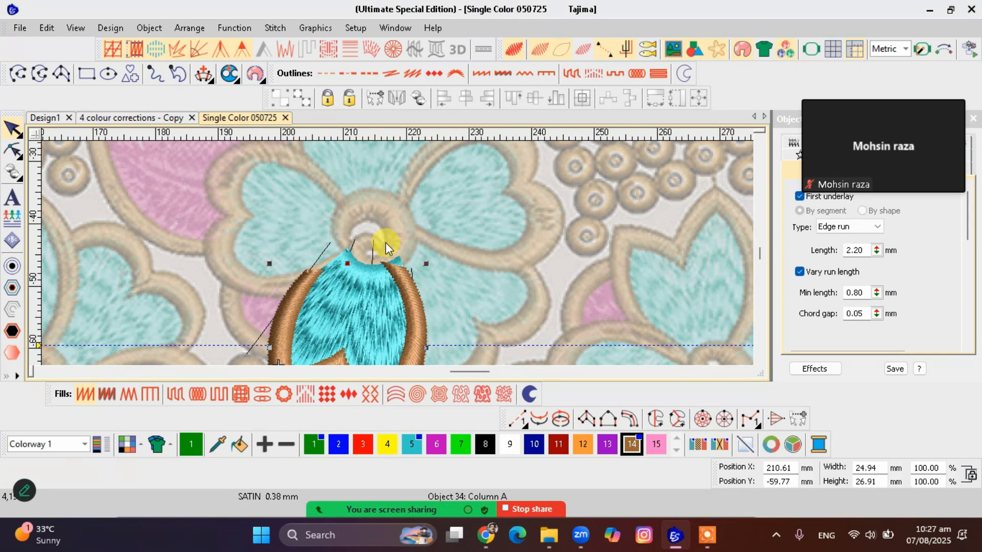
key("super+e")
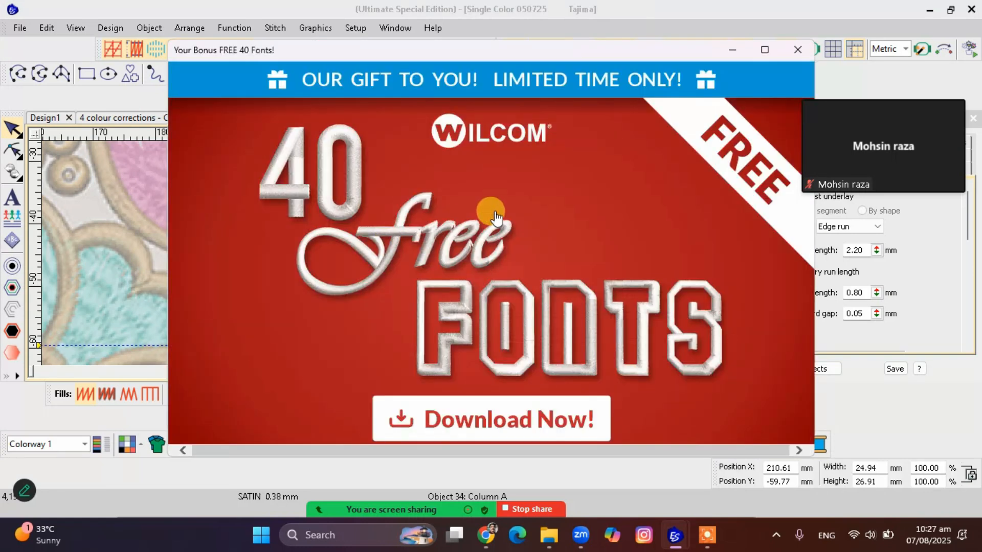
left_click(797, 50)
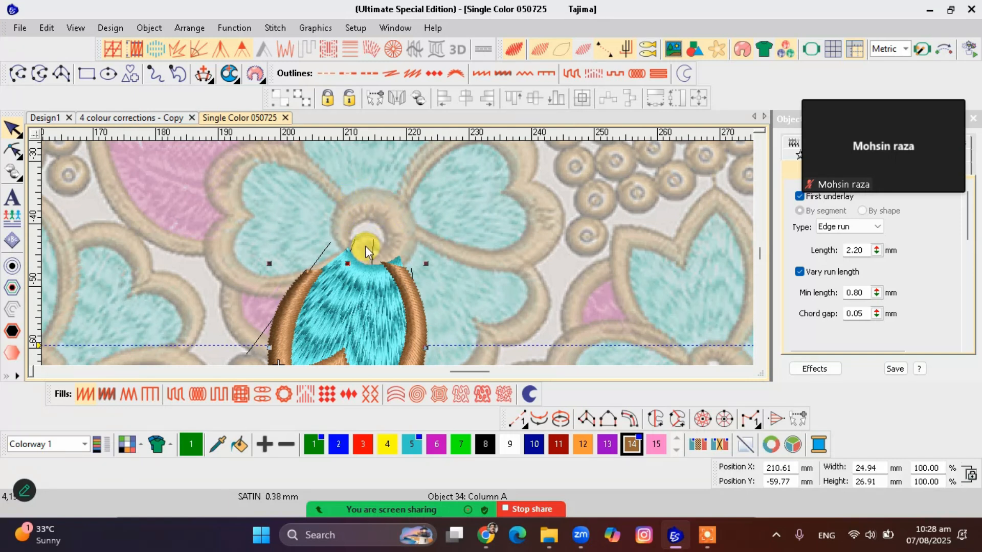
Start a Column A satin object and place paired inner and outer points around the flower centre's ring down to its base
scroll(398, 253, "up", 4)
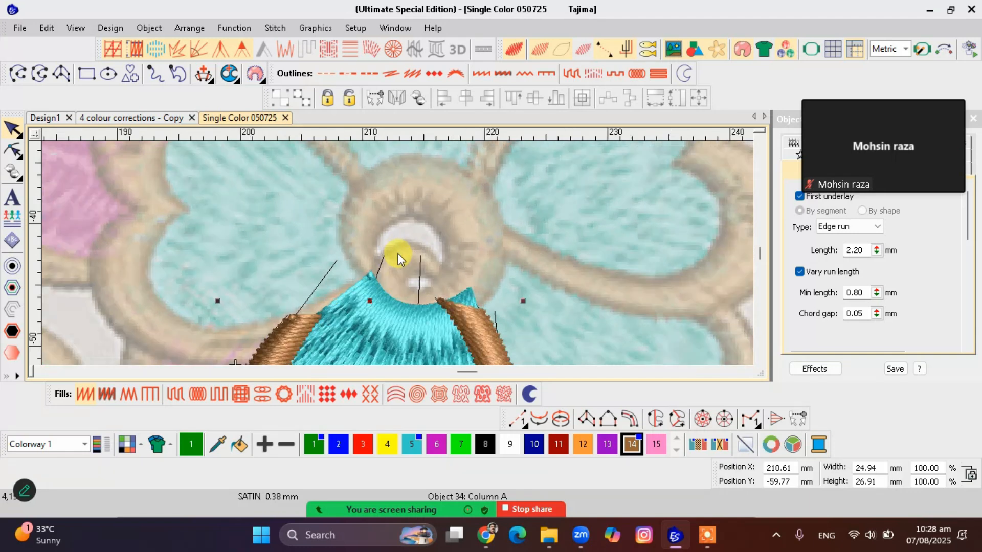
scroll(398, 253, "down", 1)
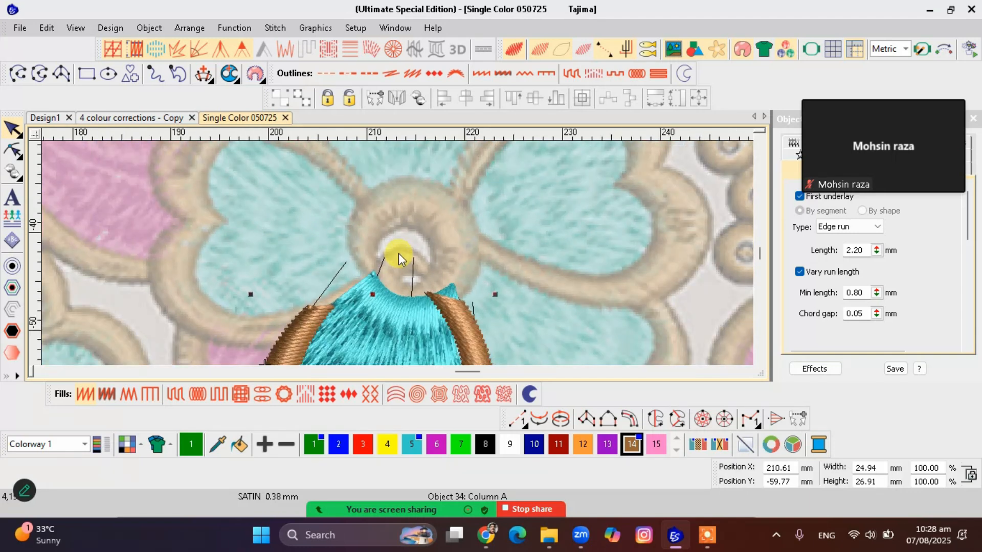
key("space")
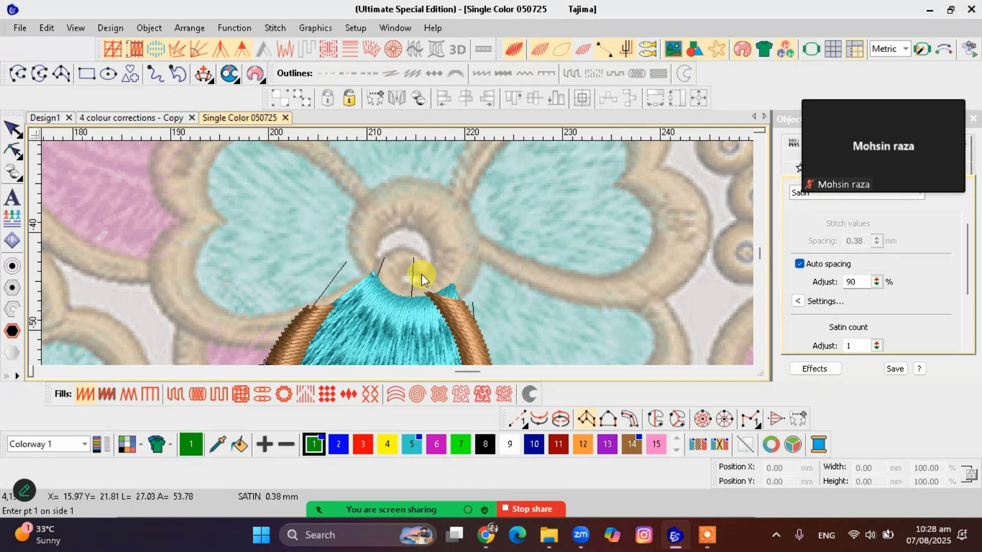
left_click(388, 272)
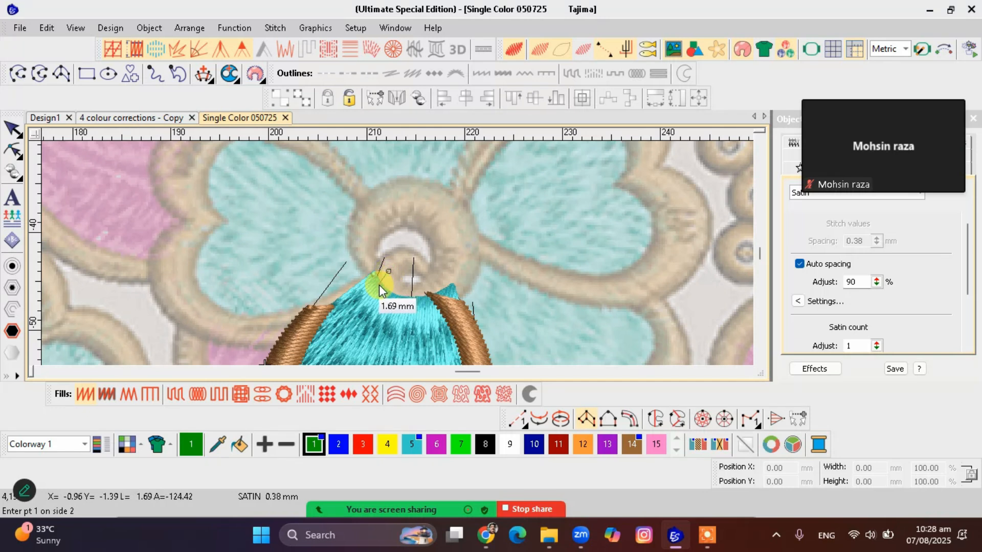
left_click(382, 283)
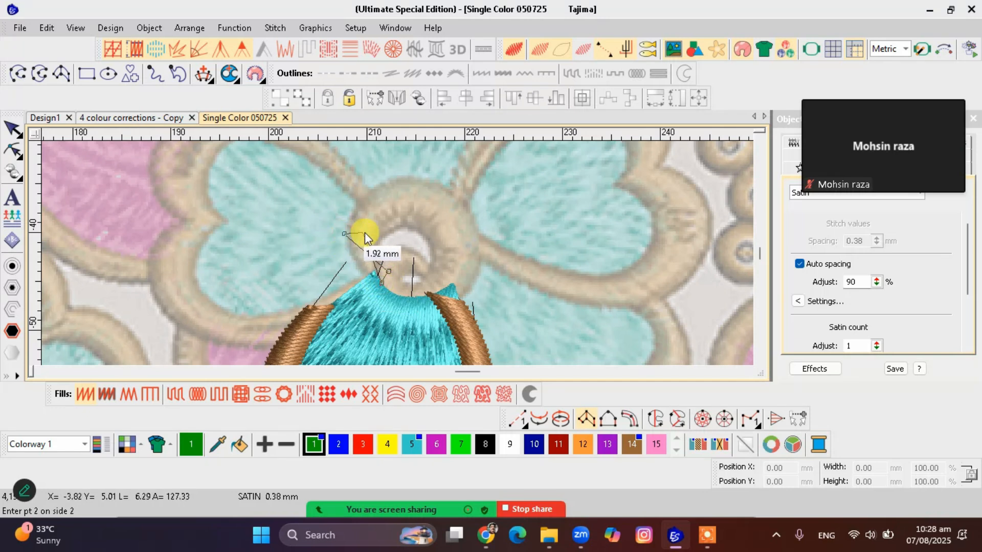
left_click(384, 236)
left_click(359, 202)
left_click(420, 235)
left_click(466, 202)
left_click(431, 262)
left_click(475, 280)
left_click(413, 285)
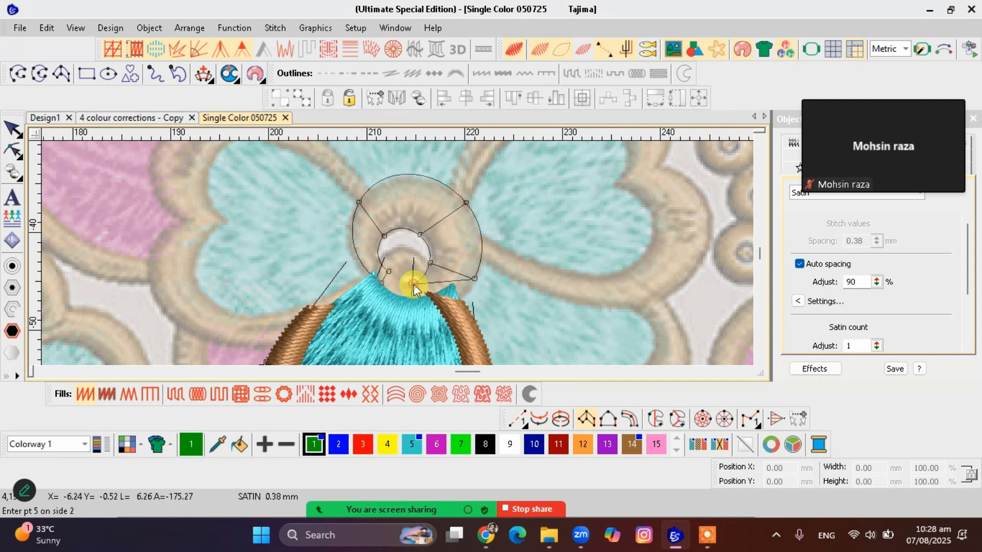
left_click(409, 310)
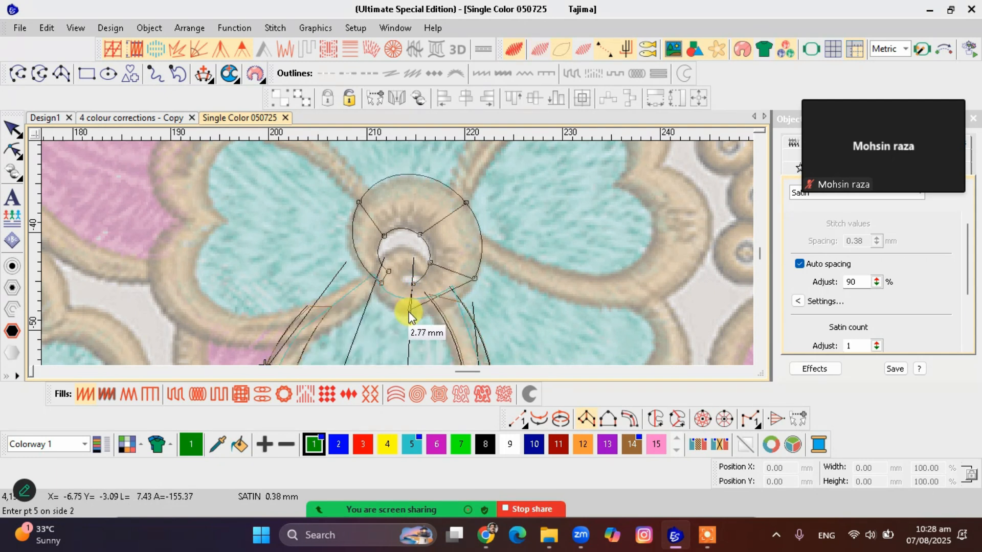
Continue the paired points around the small inner curl, generate the satin column and show it in realistic stitches
left_click(375, 283)
left_click(381, 282)
left_click(402, 276)
left_click(403, 249)
left_click(420, 278)
left_click(430, 263)
left_click(433, 289)
left_click(440, 280)
key("Return")
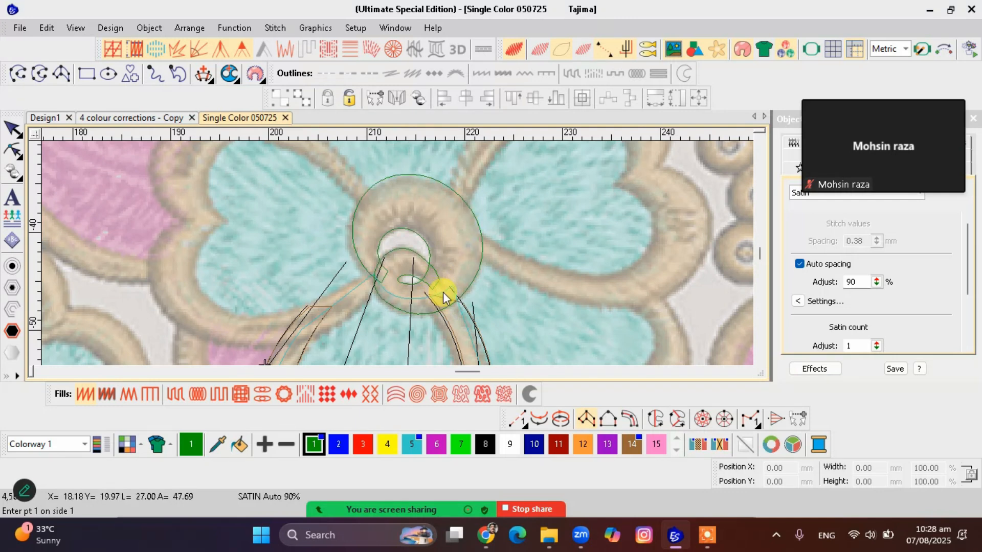
key("t")
key("Escape")
Move the centre column's exit point from the end of the inner curl to the ring's left inner edge
left_click(448, 268)
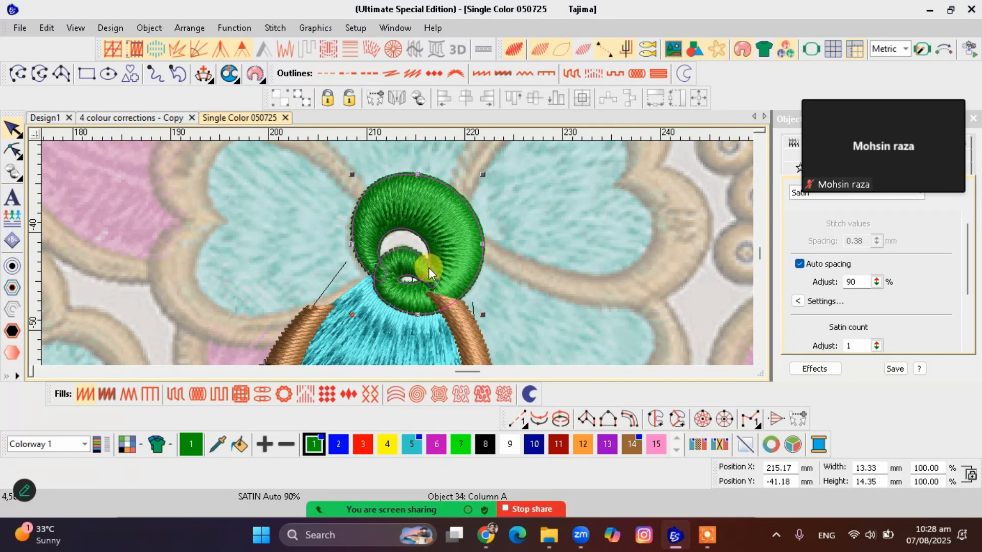
key("h")
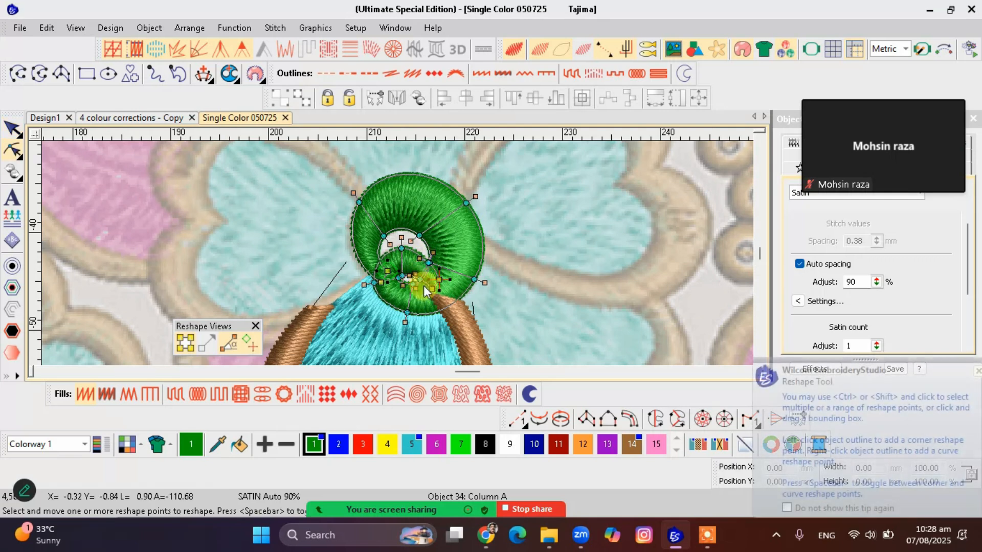
left_click_drag(439, 280, 381, 262)
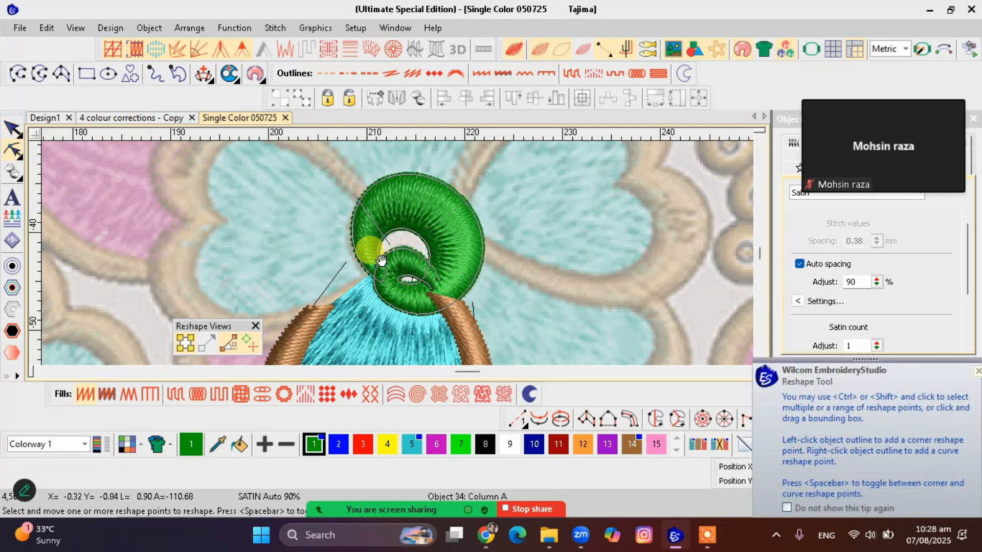
key("Escape")
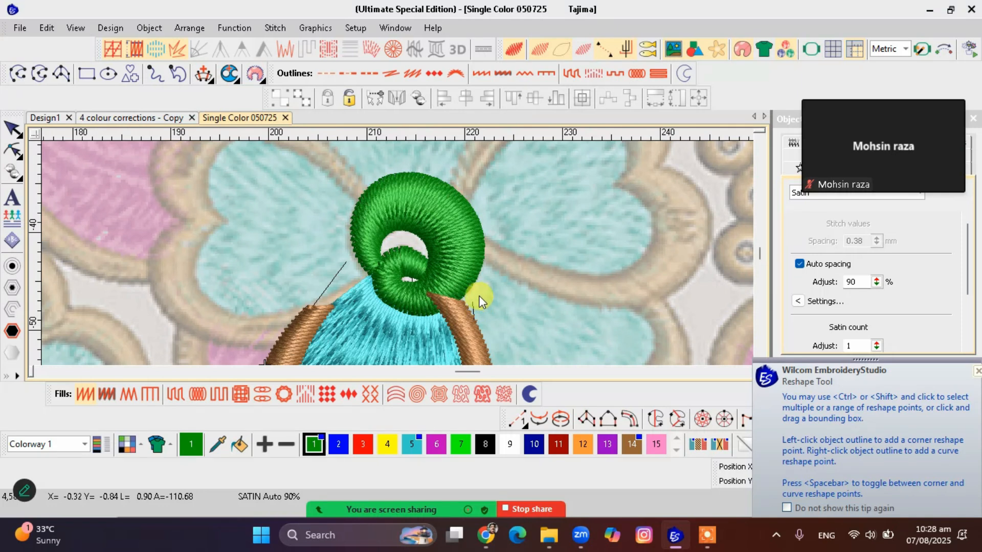
Add reshape points to the centre column's outer outline at its upper left and lower right, and reselect the column
left_click(467, 271)
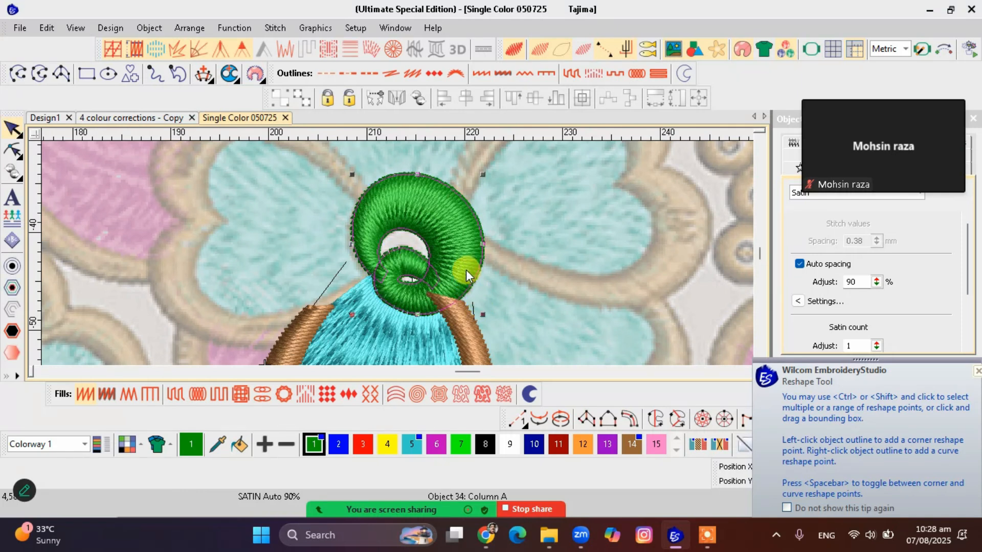
key("h")
left_click(394, 179)
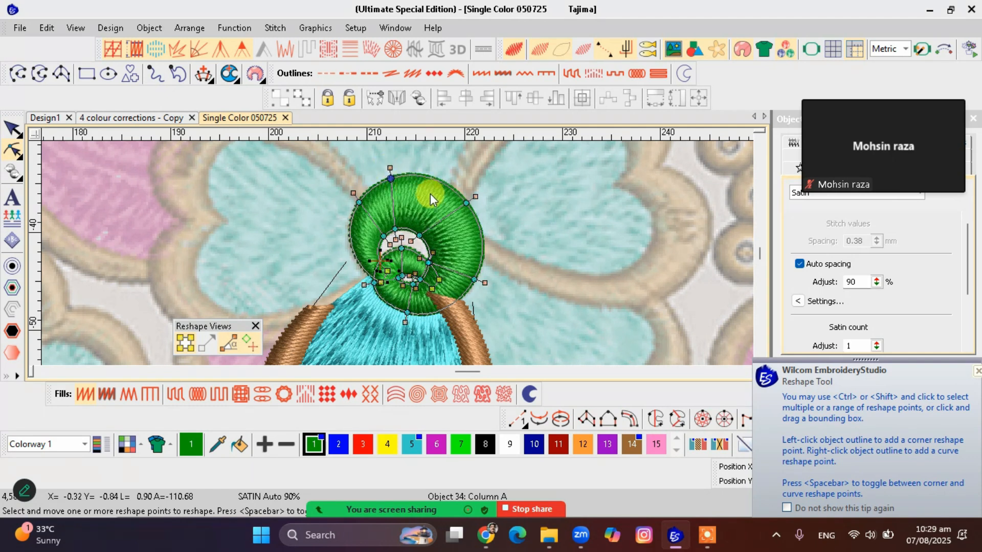
right_click(438, 311)
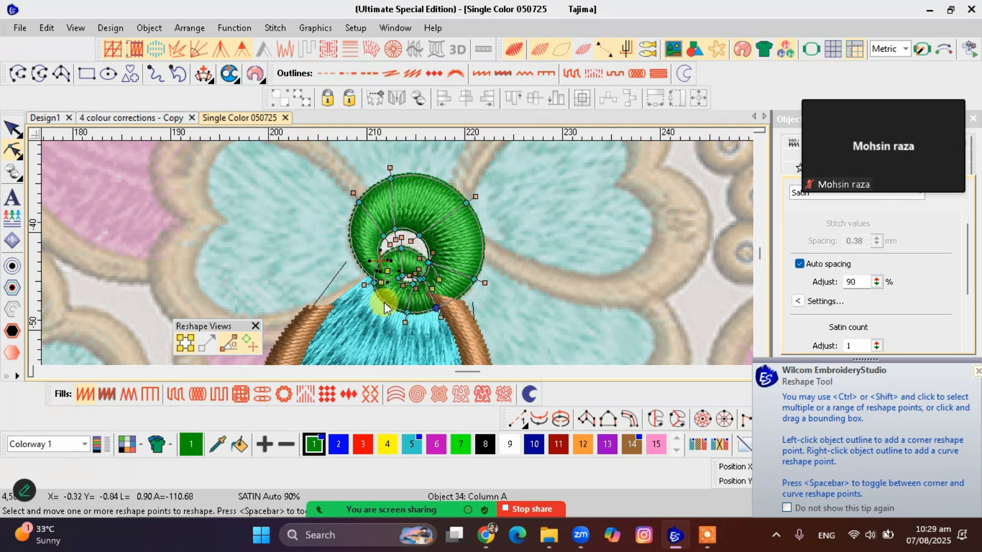
key("Escape")
left_click(444, 274)
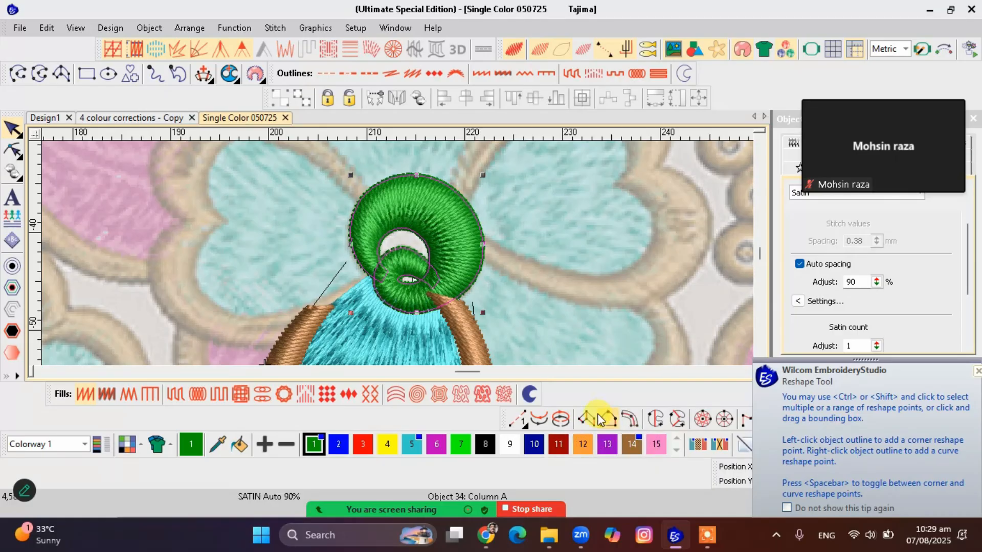
scroll(397, 253, "down", 2)
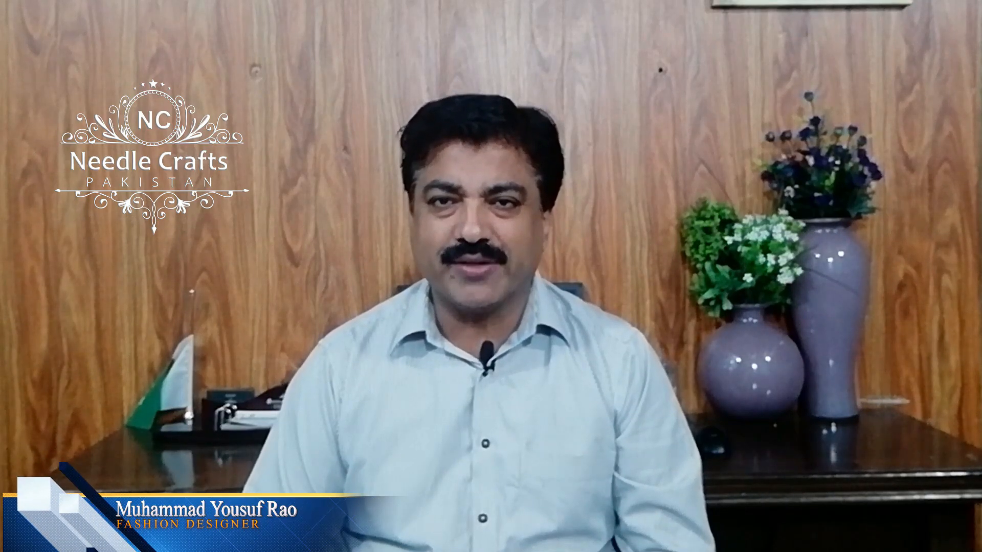